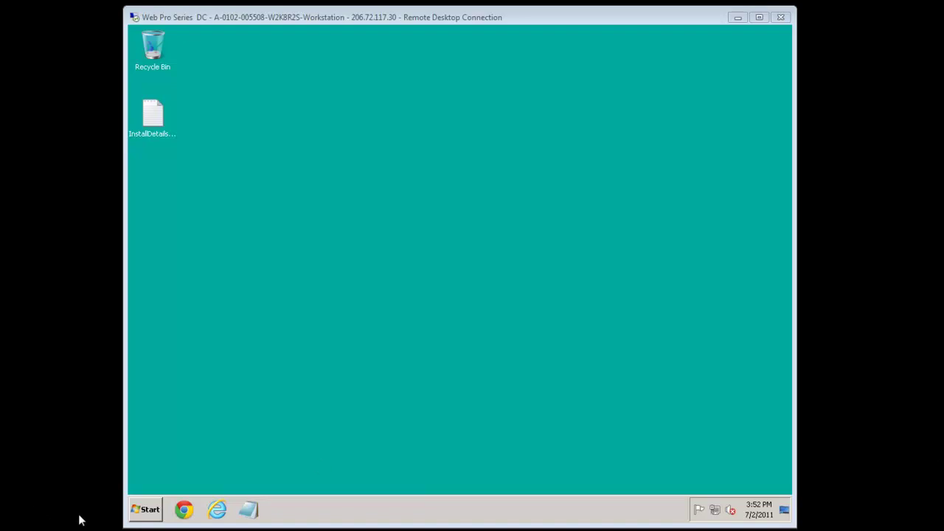
# Open a command prompt on the DC server, display the robocopy help with "robocopy /?" and look through its options.
pyautogui.click(141, 509)
pyautogui.click(249, 213)
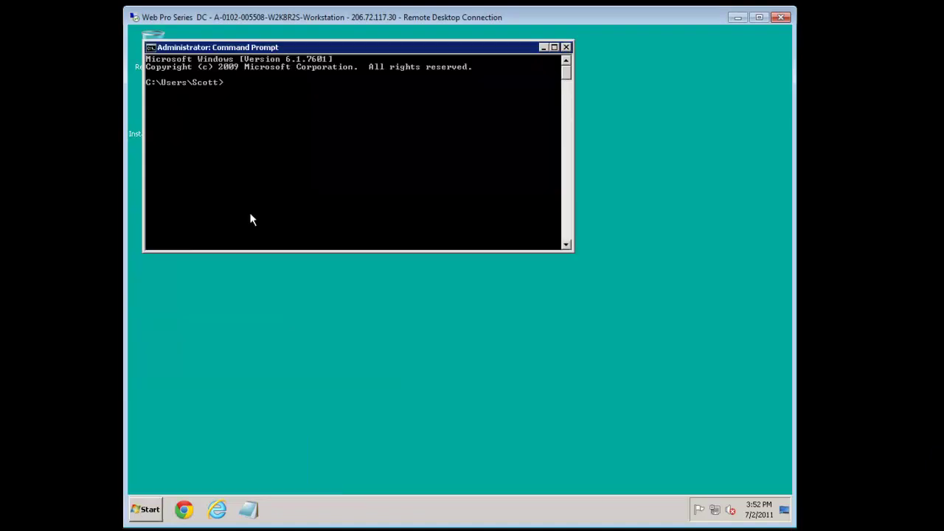
pyautogui.write('robo')
pyautogui.write('copy')
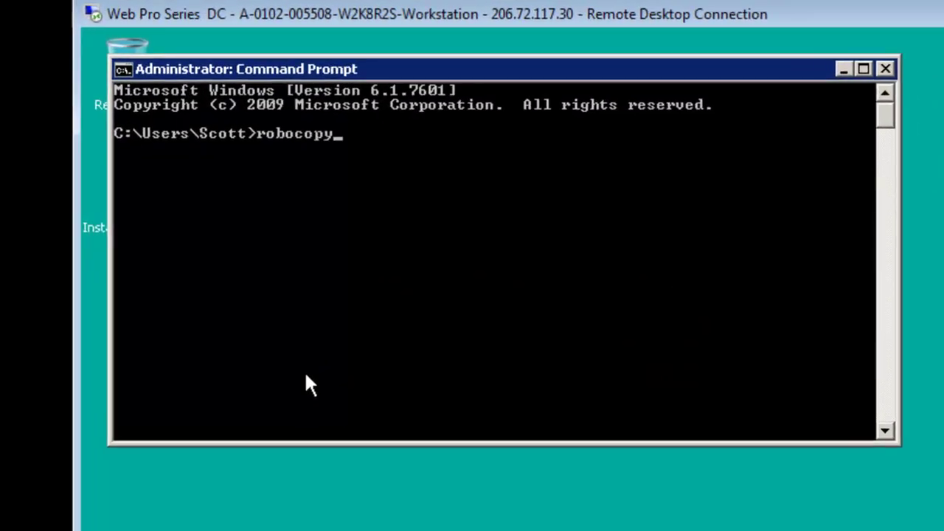
pyautogui.write(' /?')
pyautogui.press('Return')
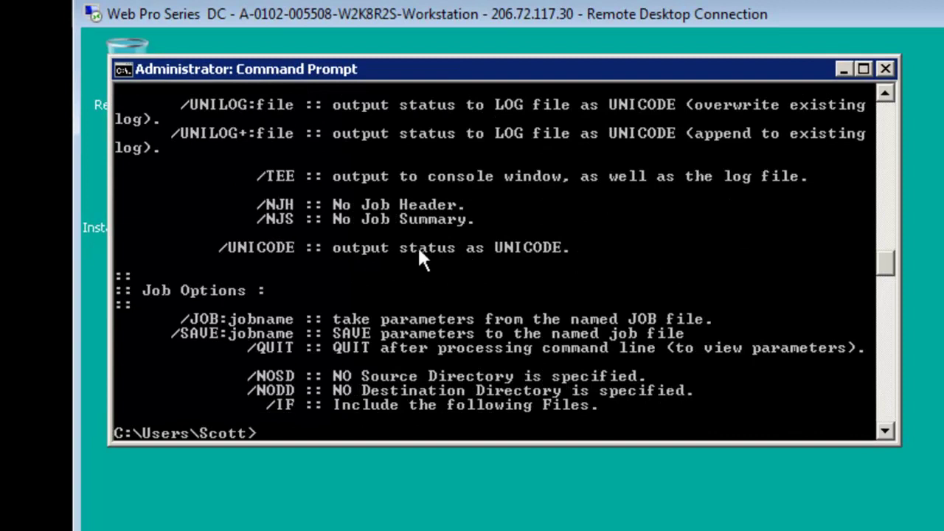
pyautogui.scroll(7, 438, 246)
pyautogui.scroll(-2, 437, 247)
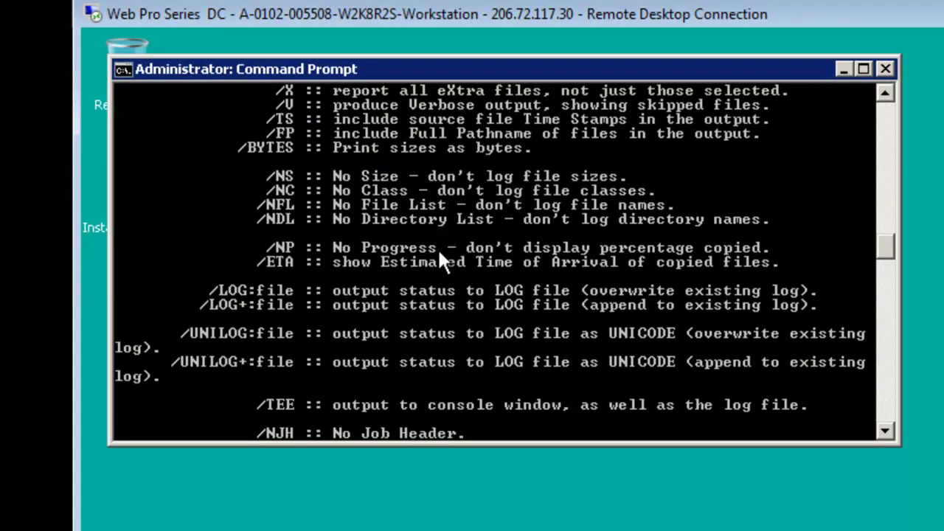
pyautogui.scroll(-5, 441, 261)
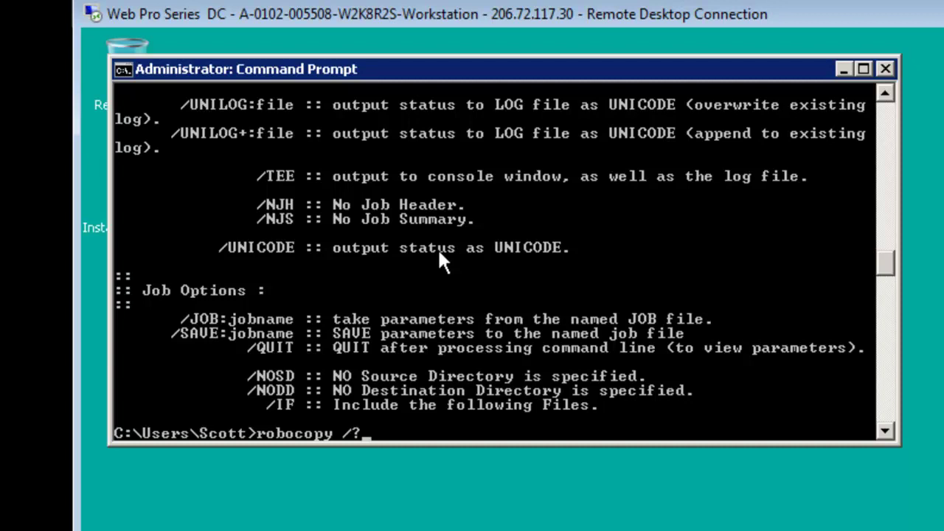
pyautogui.scroll(15, 440, 254)
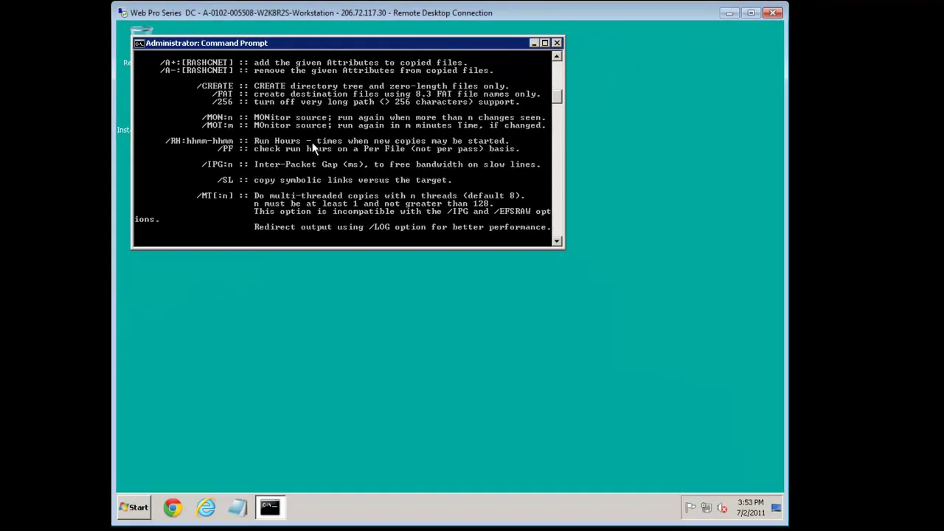
pyautogui.click(137, 508)
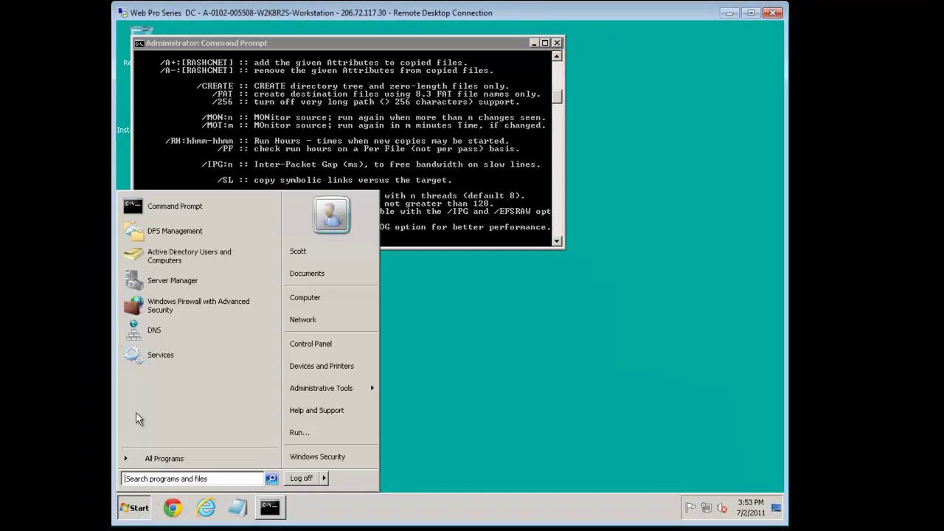
pyautogui.click(168, 279)
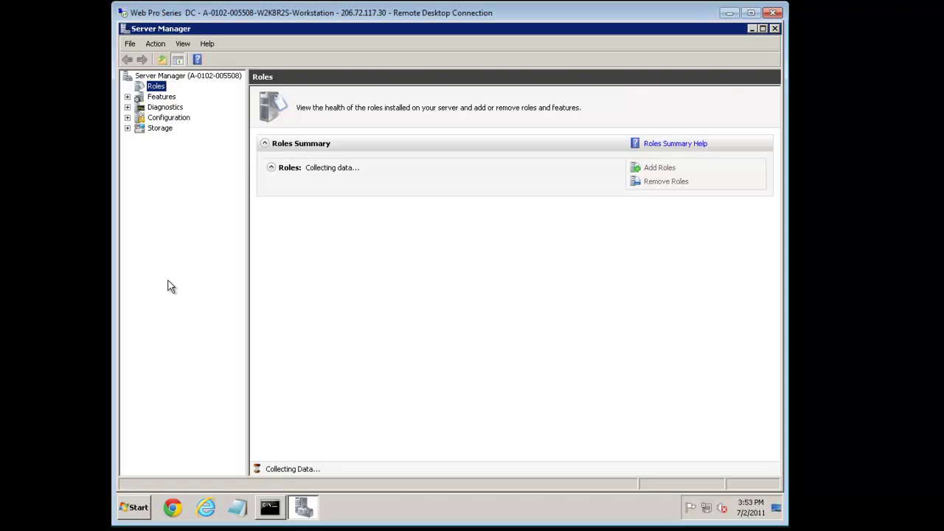
pyautogui.click(774, 29)
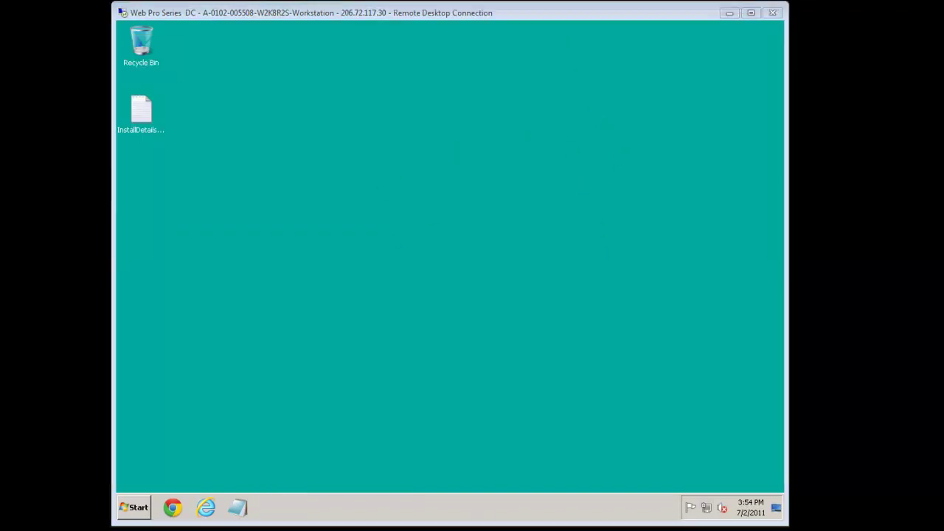
# Switch to the Web02 remote desktop session and show the Roles overview in Server Manager.
pyautogui.hotkey('alt', 'Tab')
pyautogui.click(132, 509)
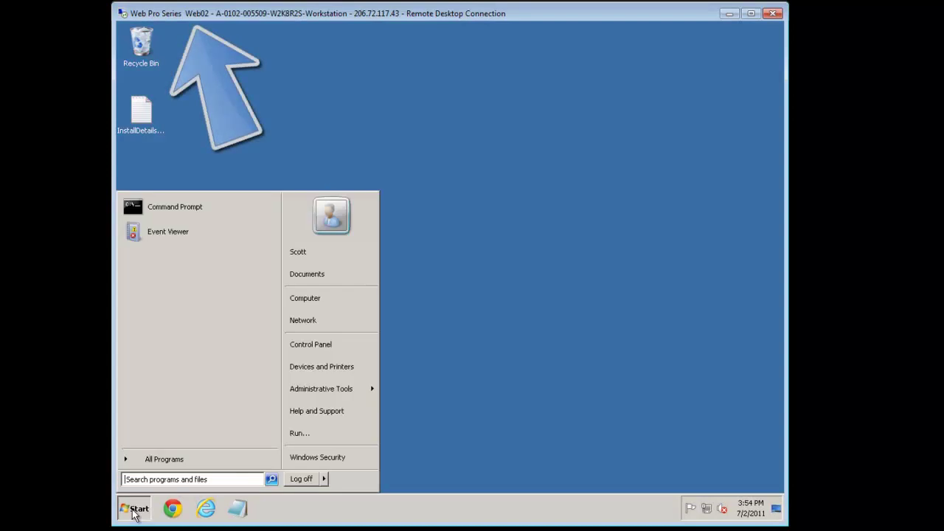
pyautogui.moveTo(328, 398)
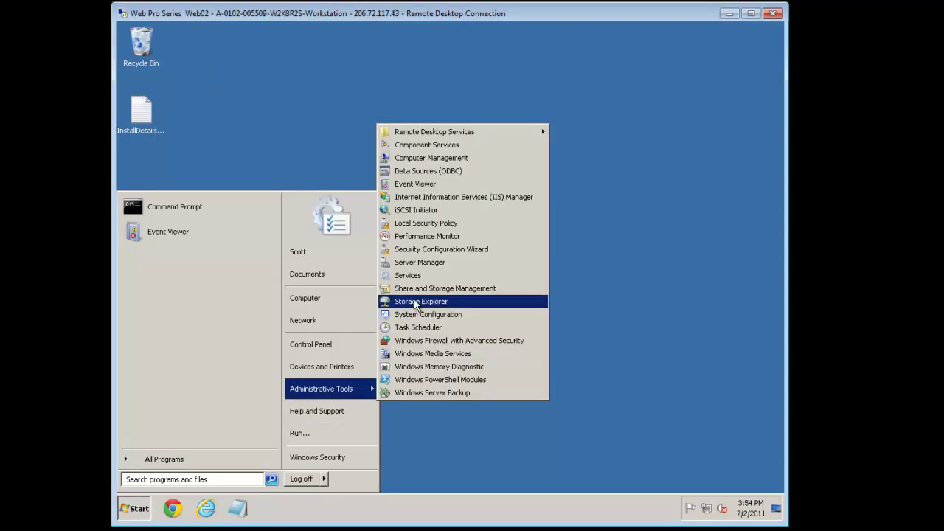
pyautogui.click(425, 264)
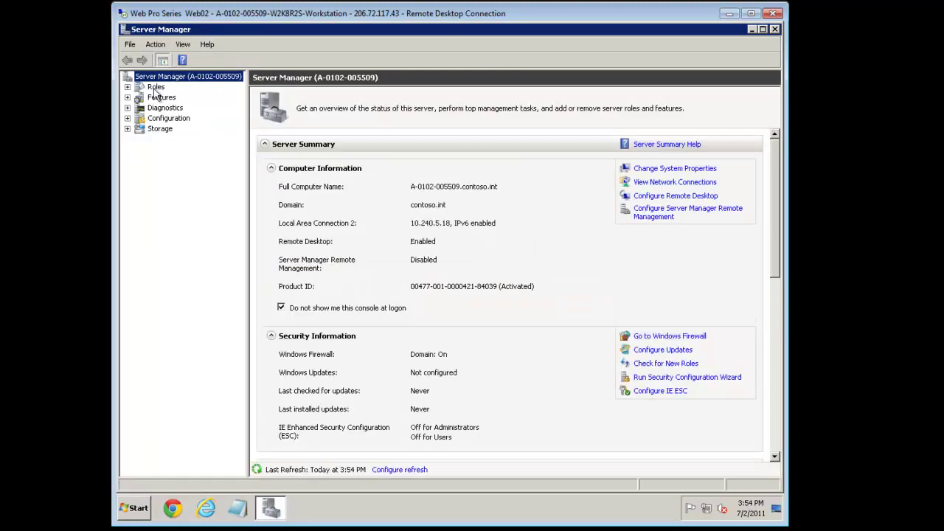
pyautogui.click(156, 88)
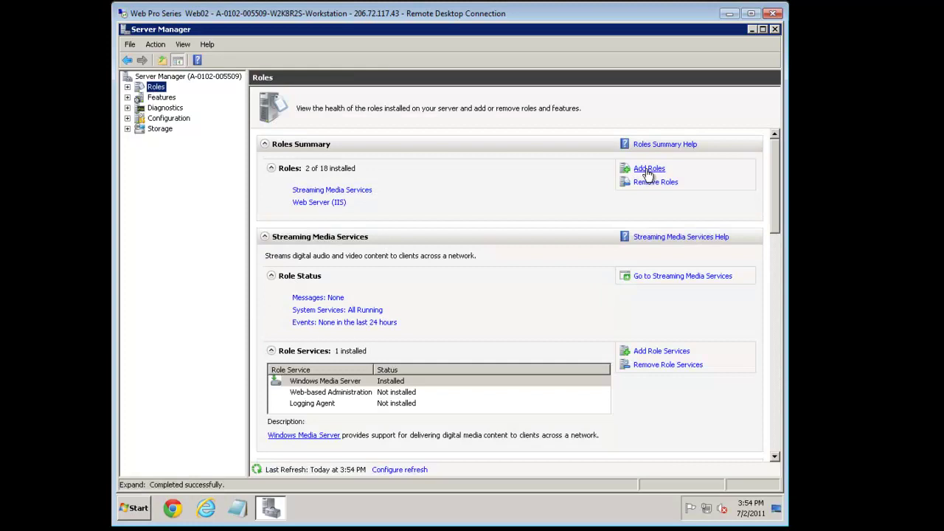
# Start adding a server role, select File Services and continue to its role services selection.
pyautogui.click(649, 169)
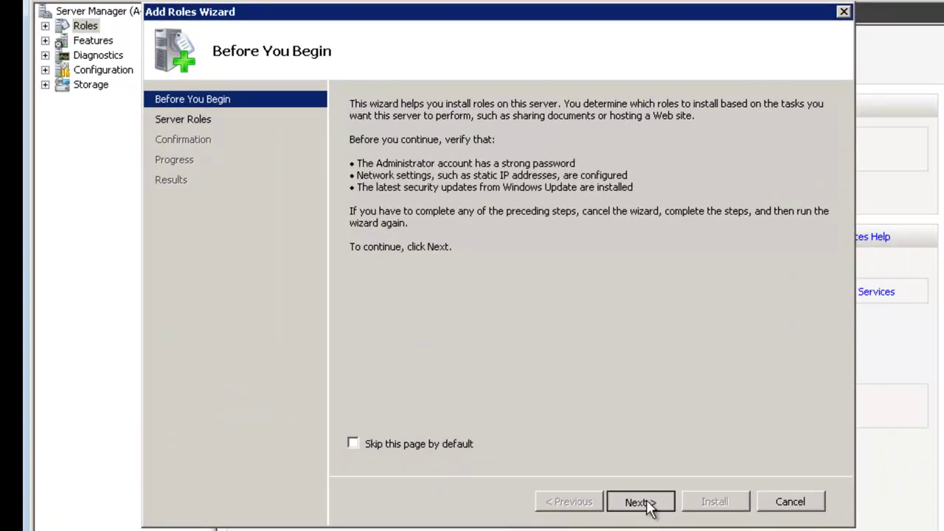
pyautogui.click(639, 501)
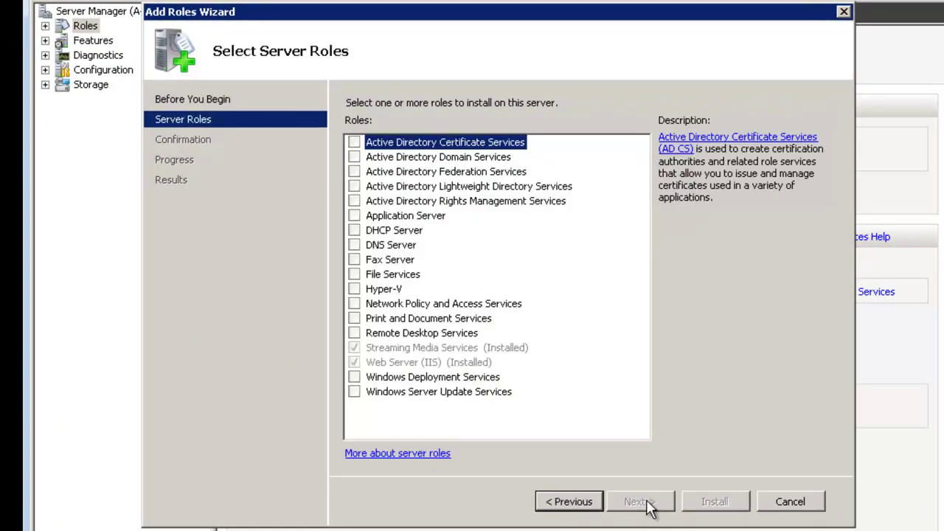
pyautogui.click(355, 275)
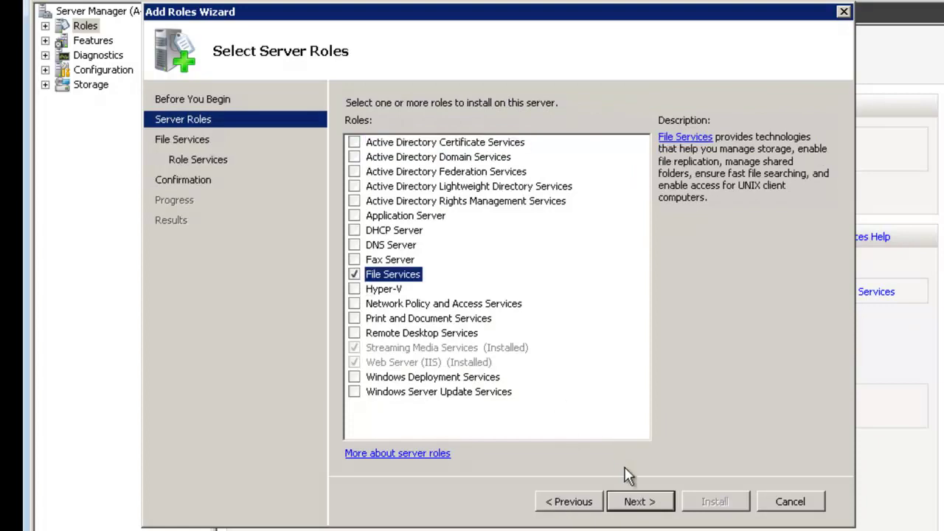
pyautogui.click(647, 505)
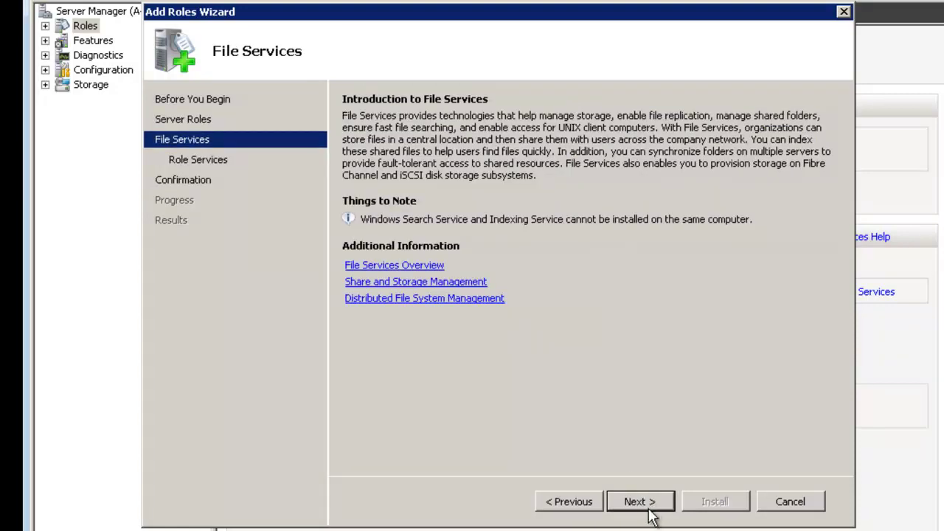
pyautogui.click(649, 509)
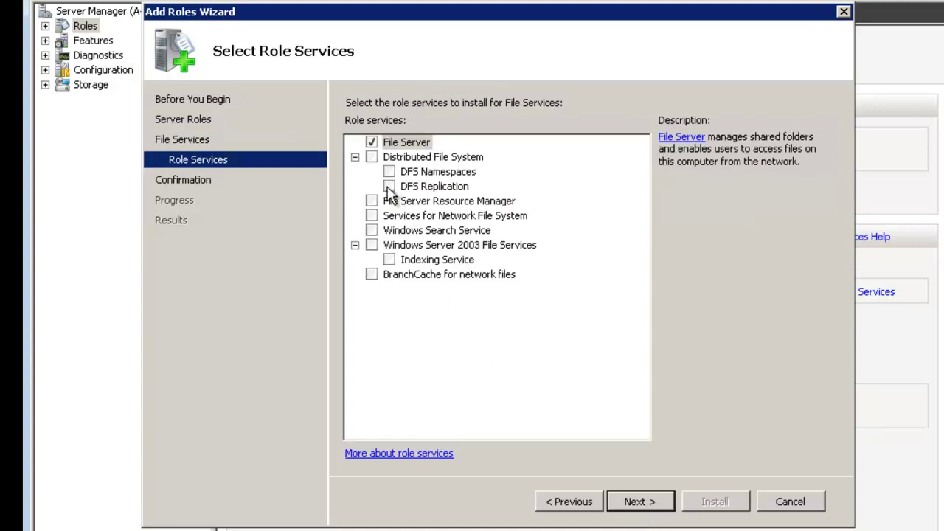
# Review the DFS Namespaces and DFS Replication descriptions, install DFS Replication alongside File Server, and close the wizard and Server Manager.
pyautogui.click(443, 173)
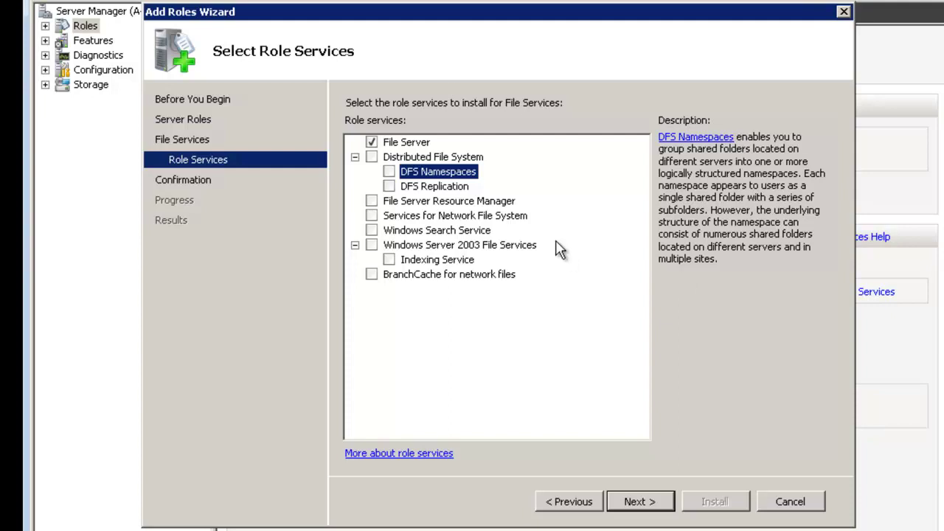
pyautogui.click(462, 189)
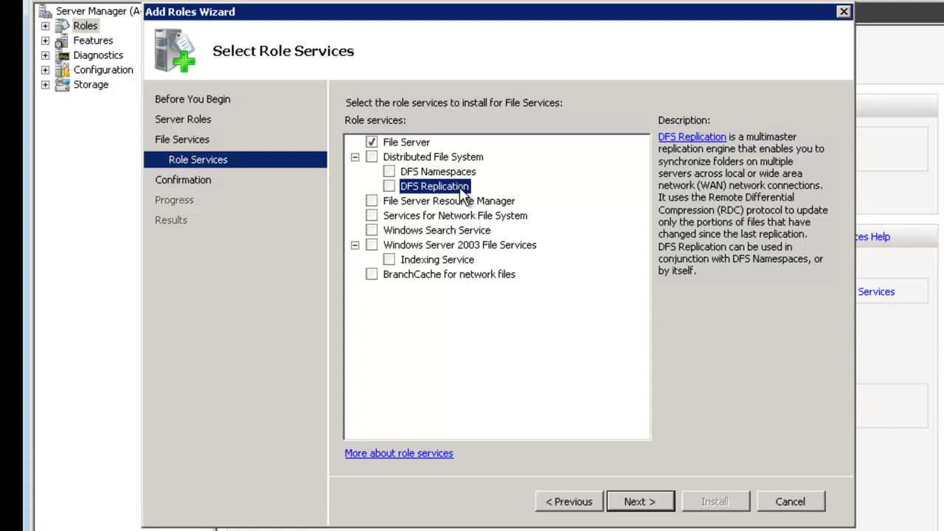
pyautogui.click(389, 187)
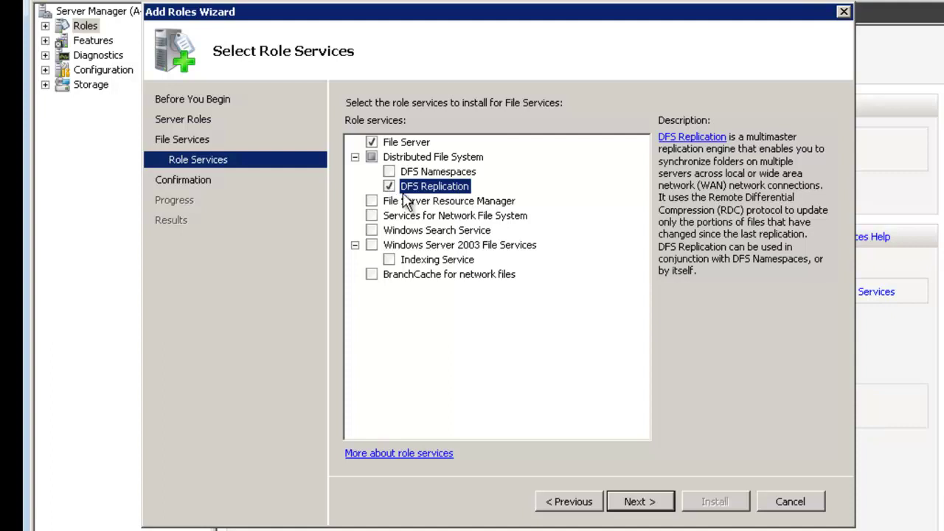
pyautogui.click(646, 506)
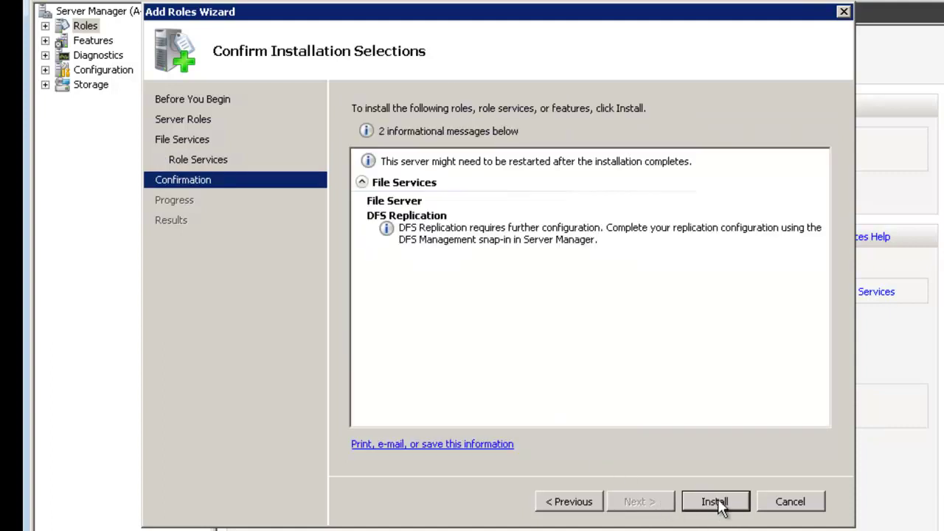
pyautogui.click(719, 504)
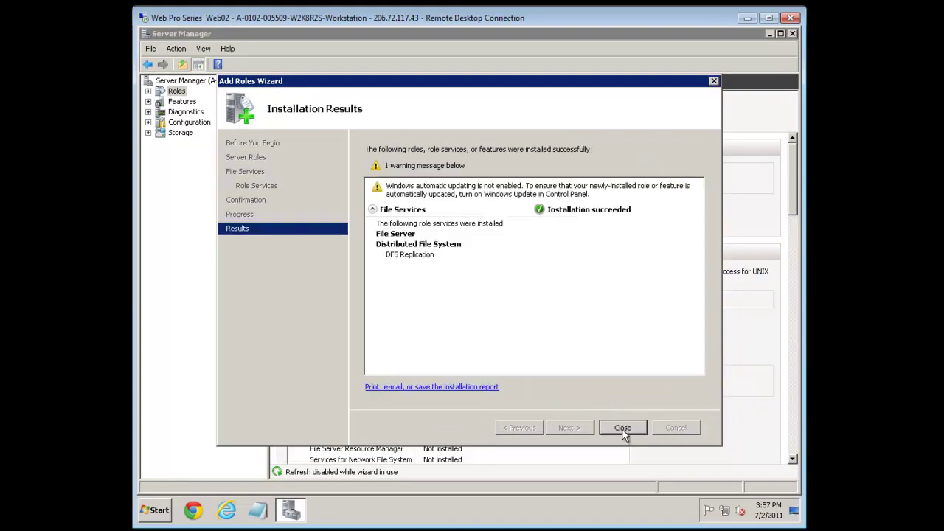
pyautogui.click(623, 429)
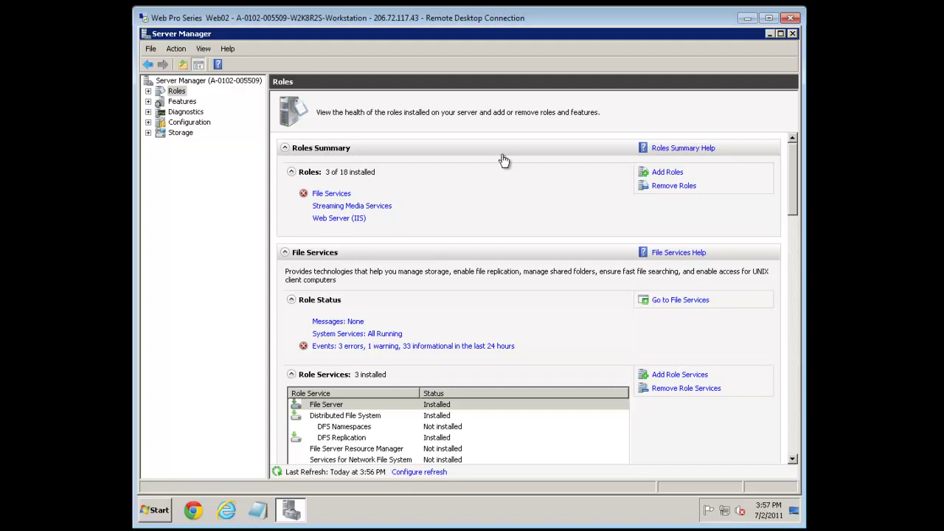
pyautogui.click(793, 34)
# Try to install DFS Replication from a command prompt with "servermanagercmd -install fs-dfs-replication", then close the prompt.
pyautogui.click(155, 510)
pyautogui.moveTo(327, 394)
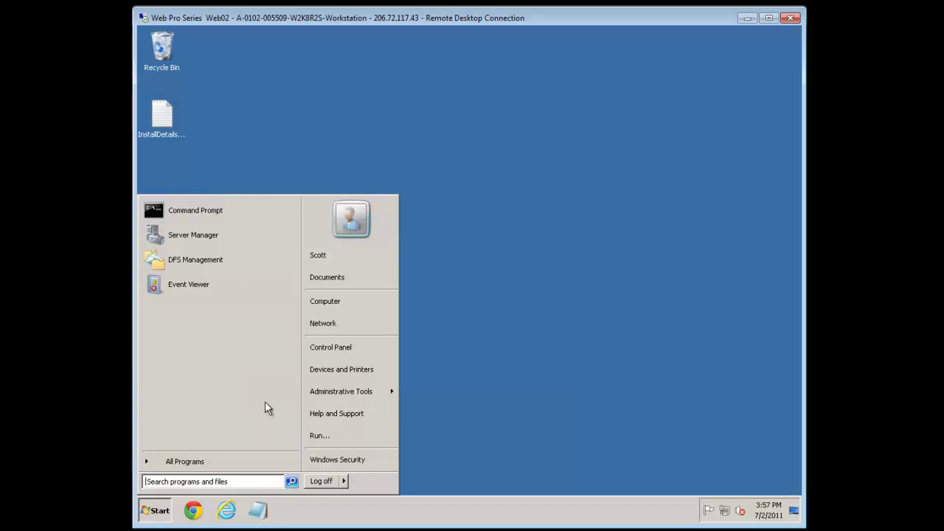
pyautogui.click(223, 214)
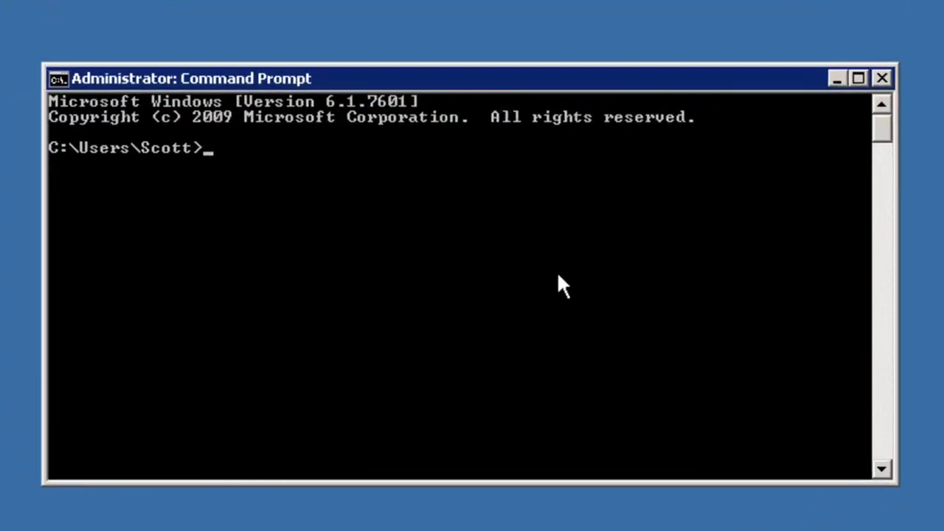
pyautogui.write('server')
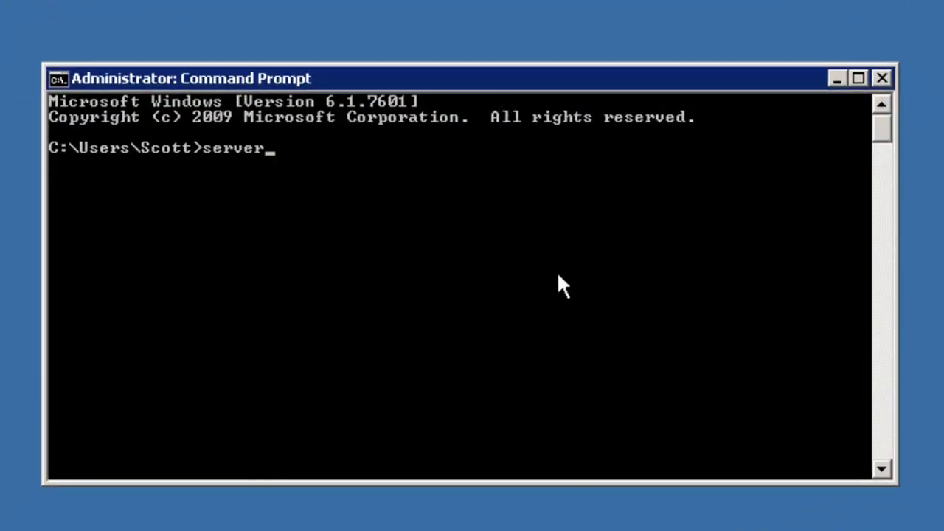
pyautogui.write('managercmd -i')
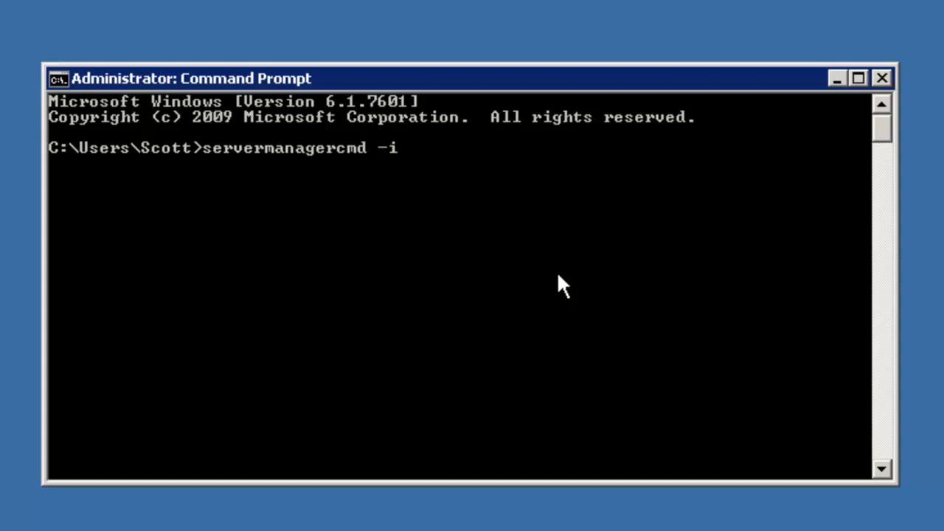
pyautogui.write('nstall fs')
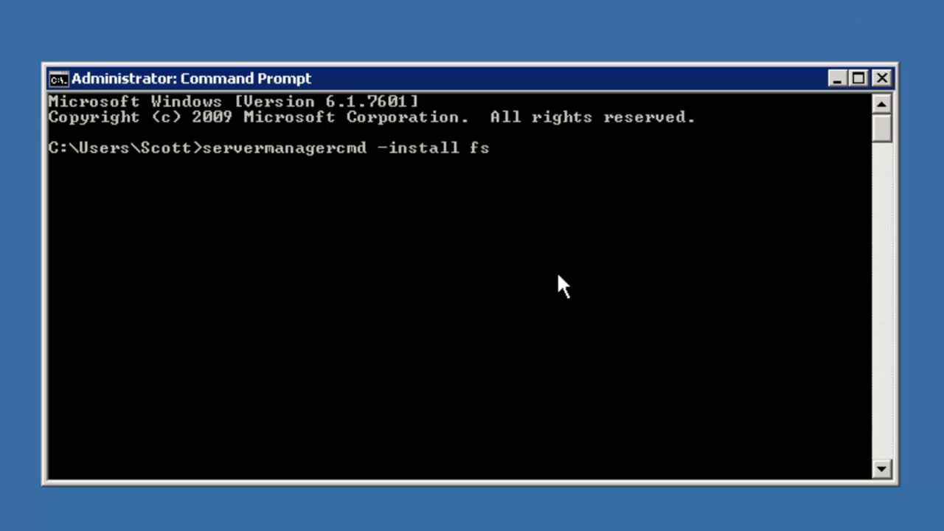
pyautogui.write('-dfs-replication')
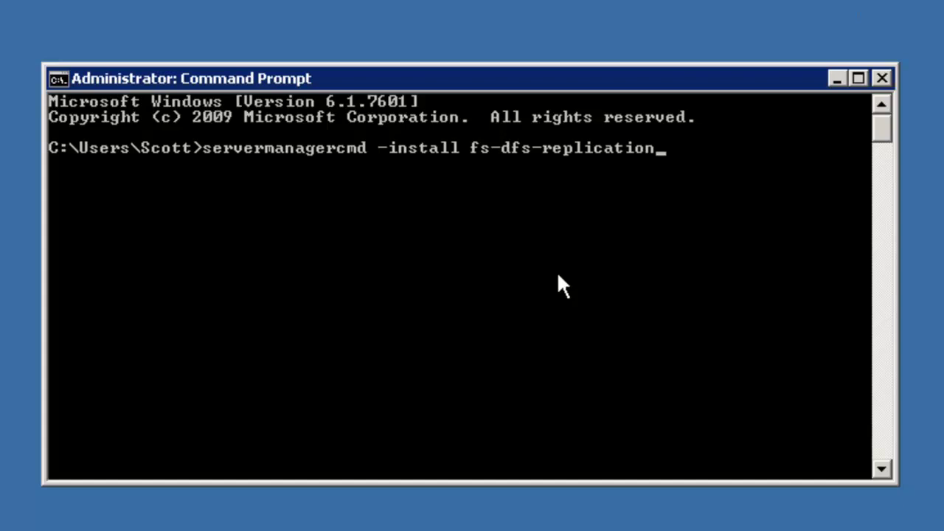
pyautogui.press('Return')
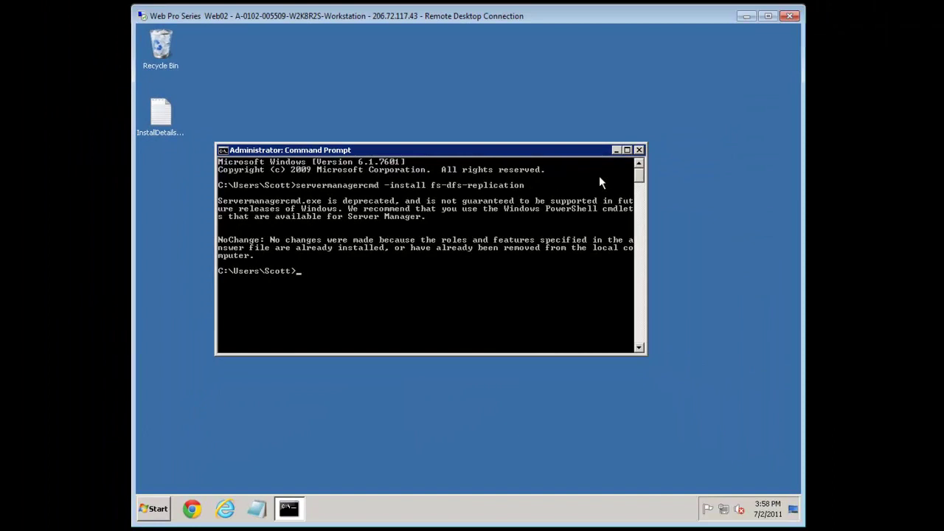
pyautogui.click(639, 150)
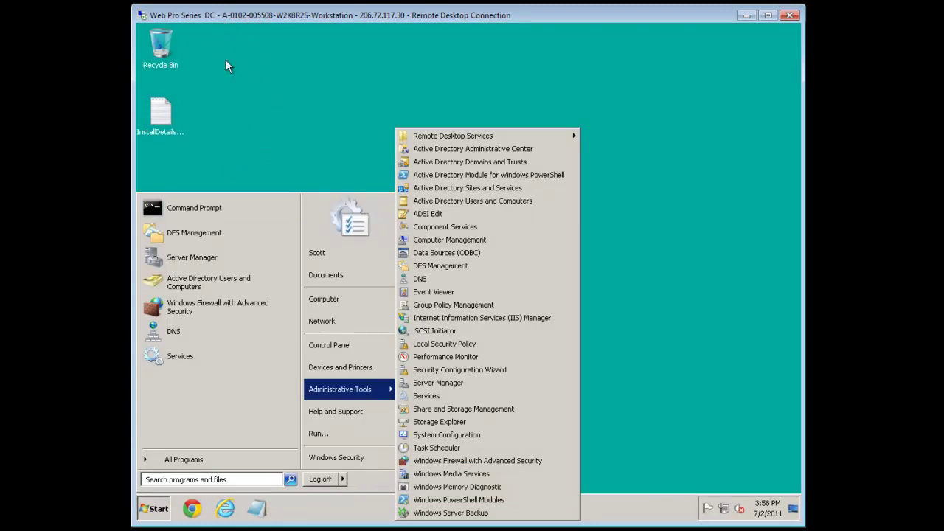
# Open DFS Management and start a new replication group of the multipurpose type.
pyautogui.click(435, 266)
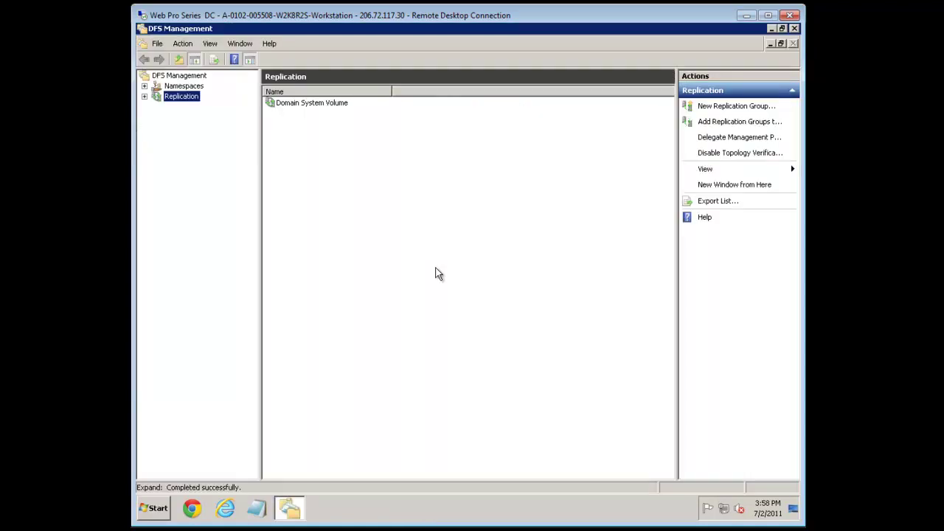
pyautogui.doubleClick(182, 97)
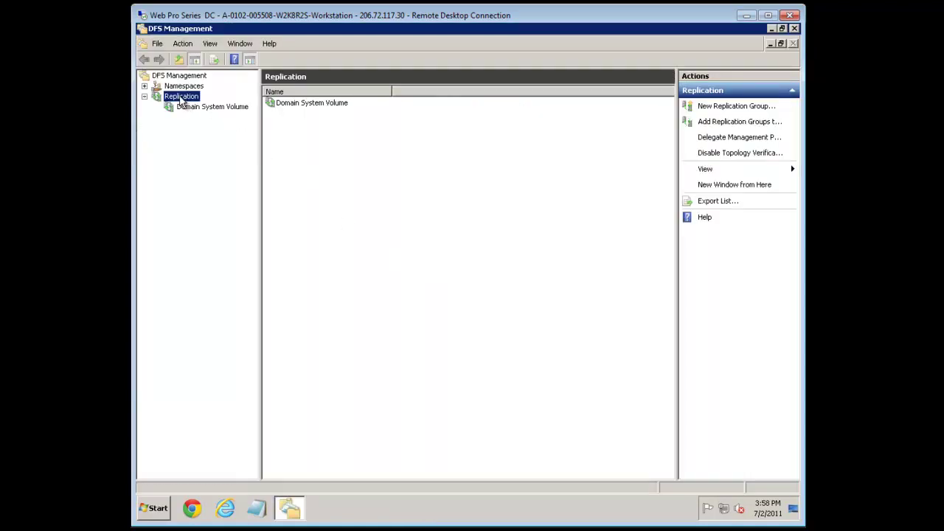
pyautogui.rightClick(181, 98)
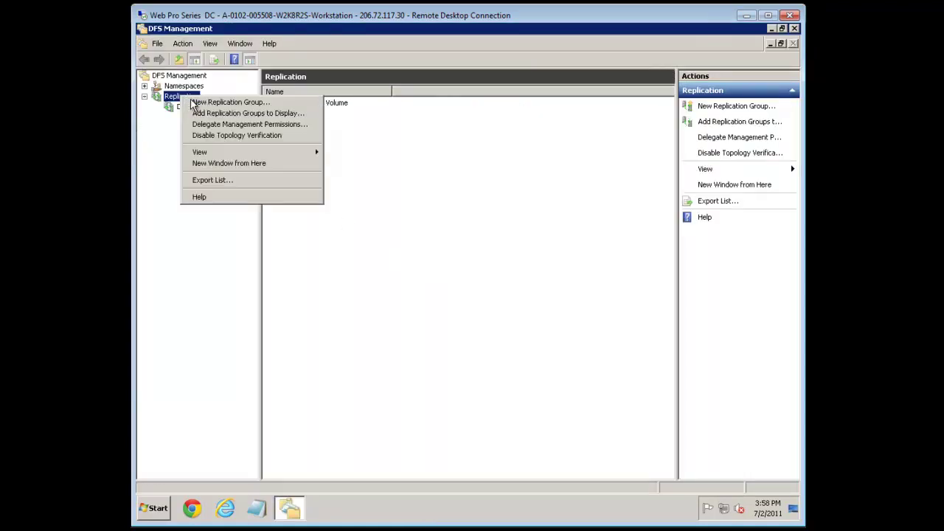
pyautogui.click(289, 104)
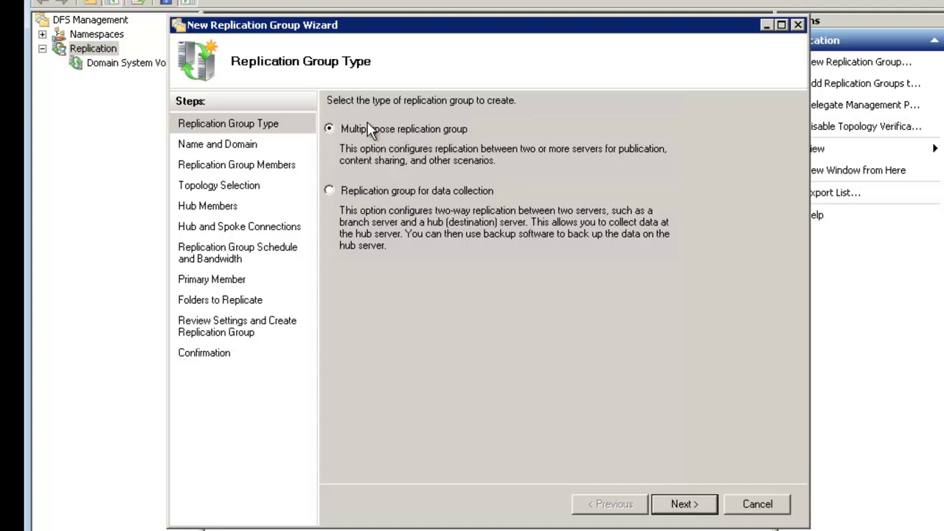
pyautogui.click(685, 506)
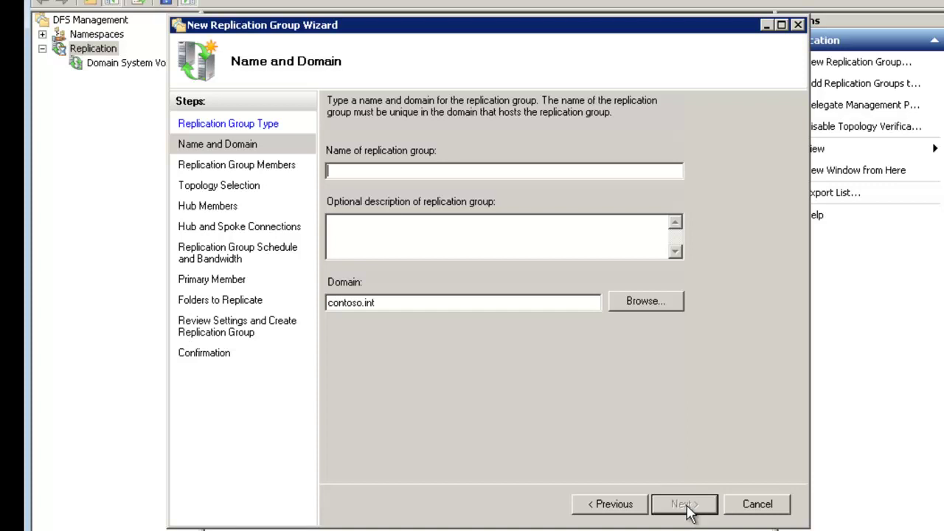
# Name the replication group "IIS Shared Config", keep the contoso.int domain, and continue to the group members.
pyautogui.write('IIS Share Config')
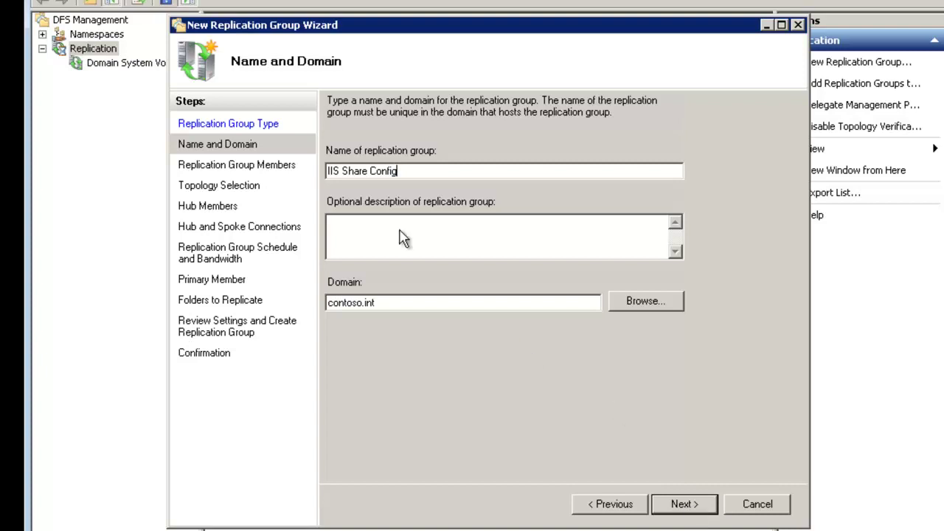
pyautogui.hotkey('ctrl', 'Left')
pyautogui.write('d')
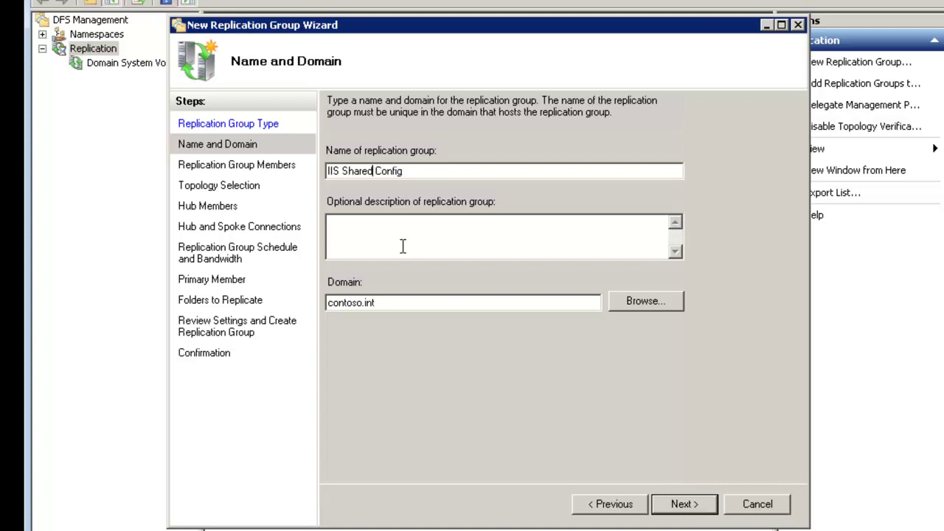
pyautogui.click(684, 509)
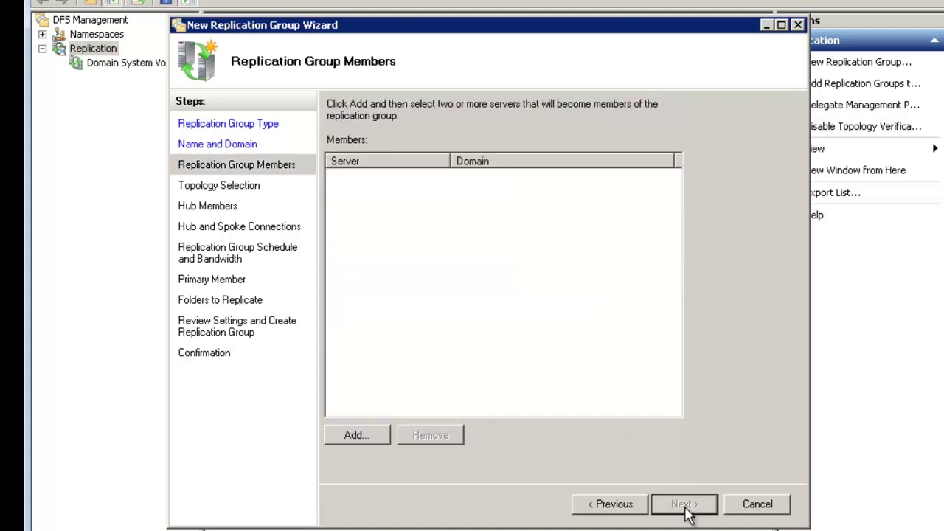
# Start adding group members and copy this server's computer name, without the domain suffix, from its System Properties.
pyautogui.click(361, 434)
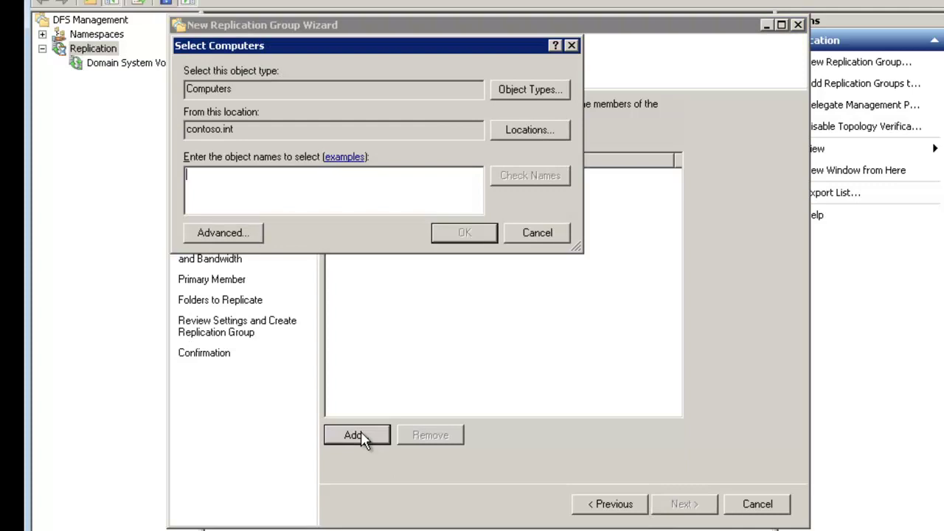
pyautogui.press('super')
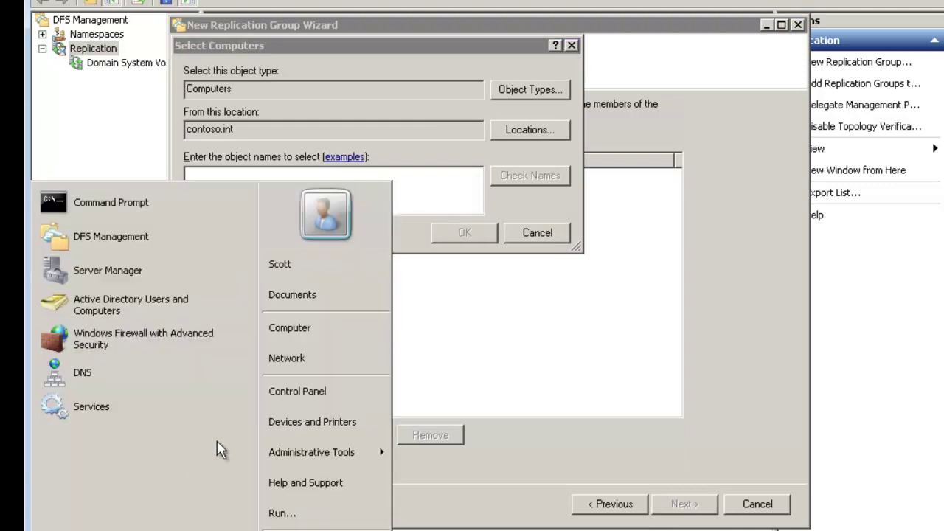
pyautogui.rightClick(317, 329)
pyautogui.click(386, 451)
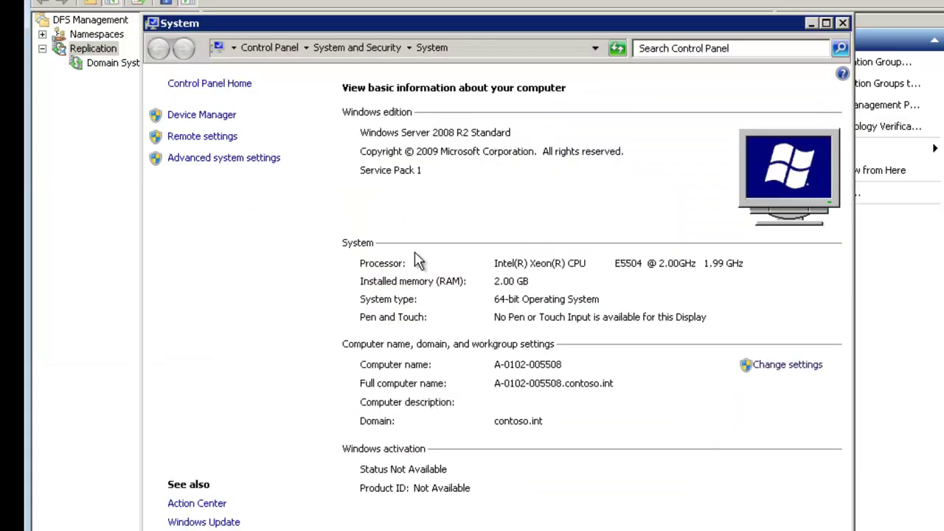
pyautogui.click(781, 369)
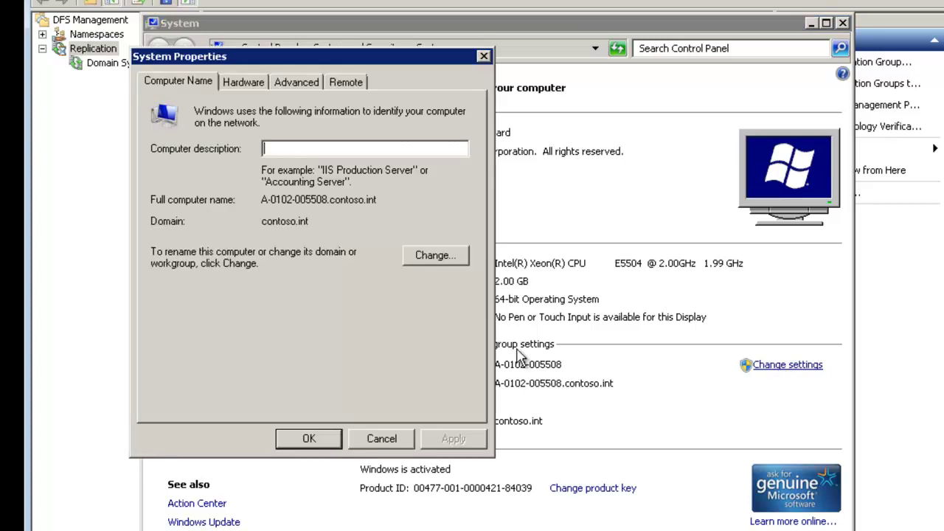
pyautogui.moveTo(327, 199); pyautogui.dragTo(243, 210)
pyautogui.hotkey('ctrl', 'c')
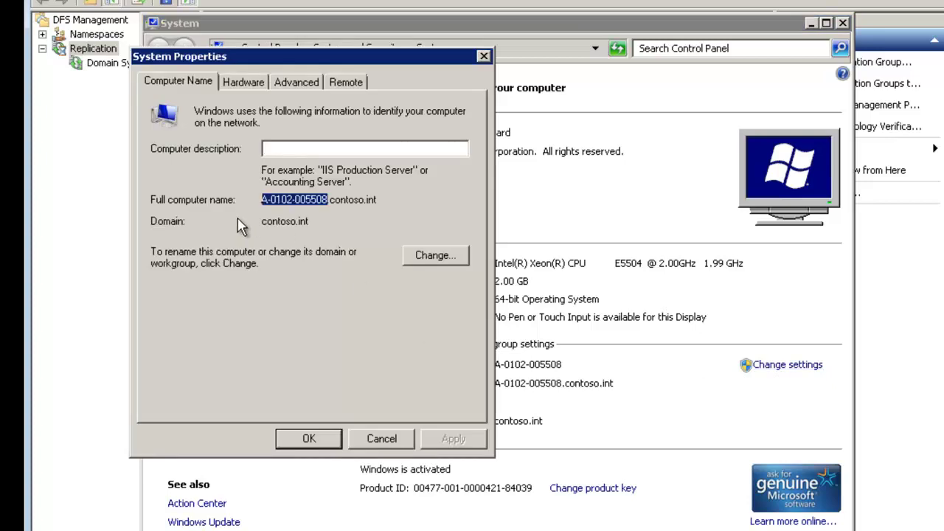
pyautogui.click(483, 56)
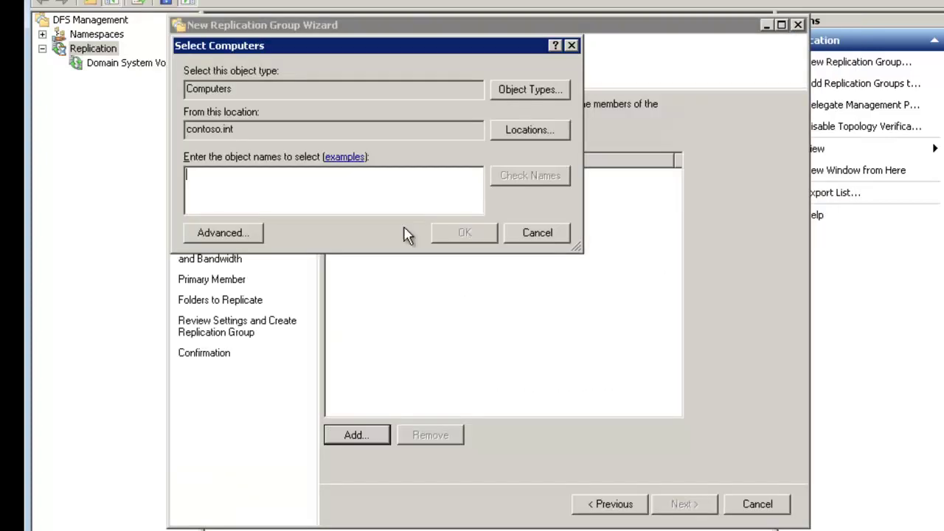
pyautogui.hotkey('ctrl', 'v')
pyautogui.write(';')
pyautogui.hotkey('ctrl', 'v')
pyautogui.press('BackSpace')
pyautogui.write('9')
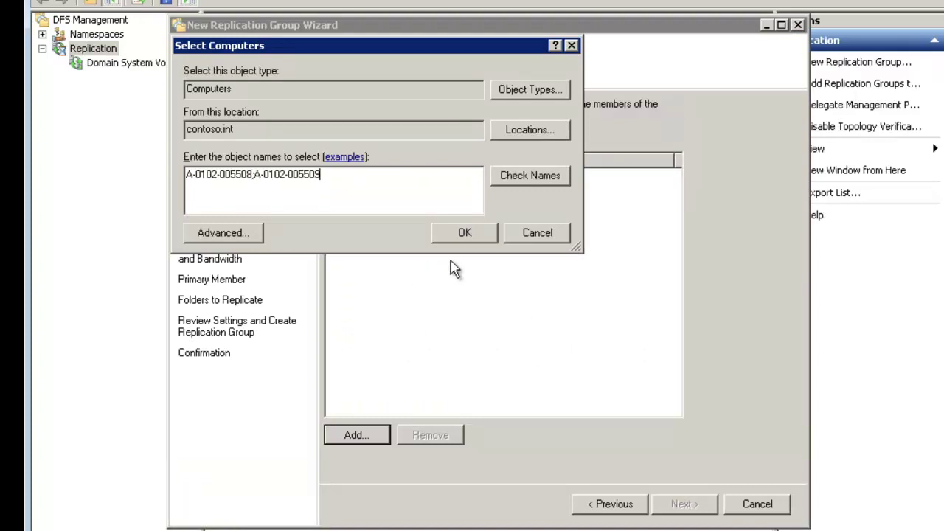
pyautogui.click(466, 236)
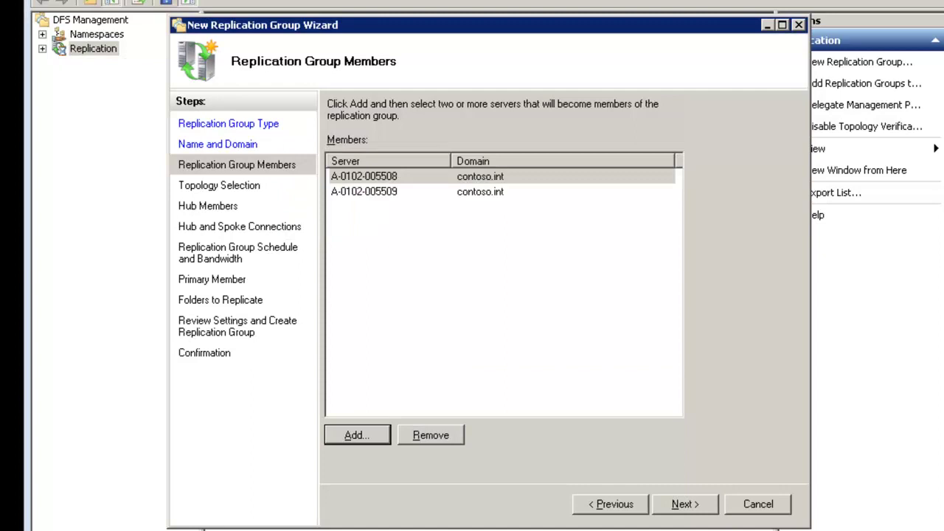
pyautogui.click(683, 504)
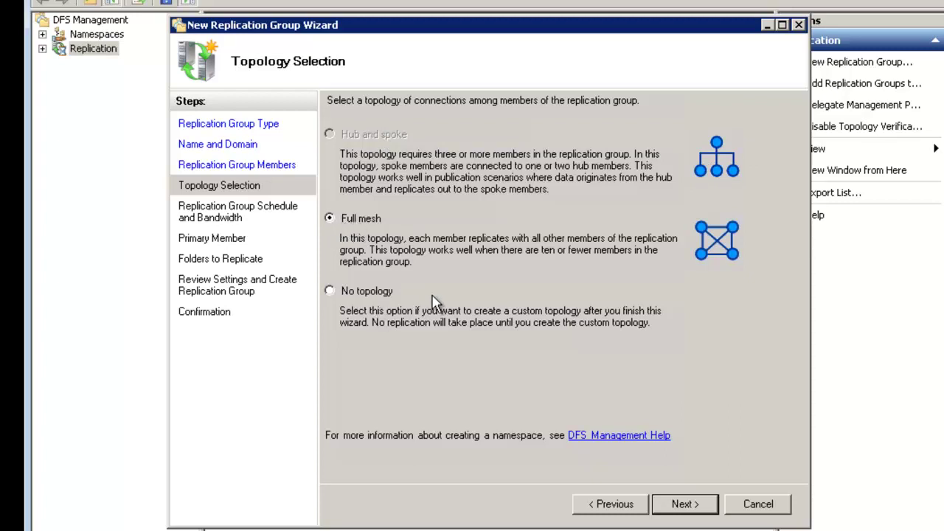
# Accept the full mesh topology and set continuous replication at Full bandwidth.
pyautogui.click(691, 513)
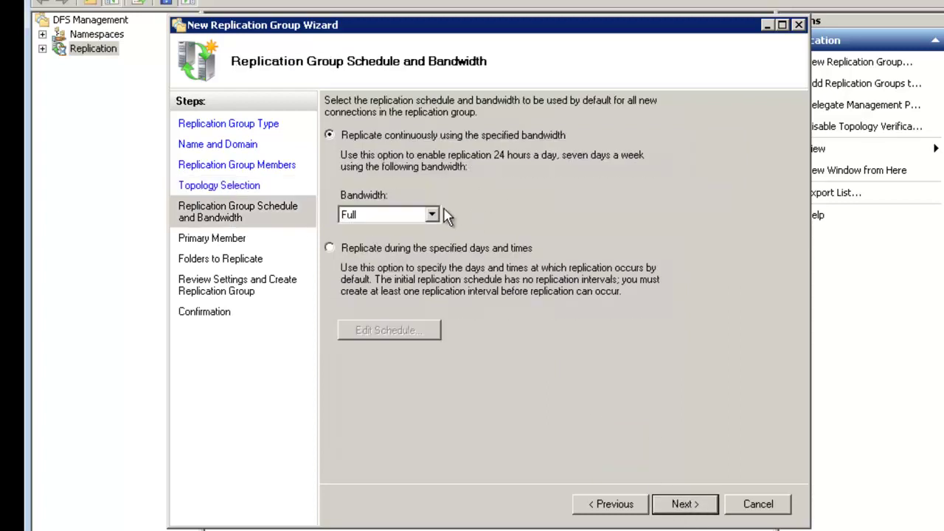
pyautogui.click(389, 218)
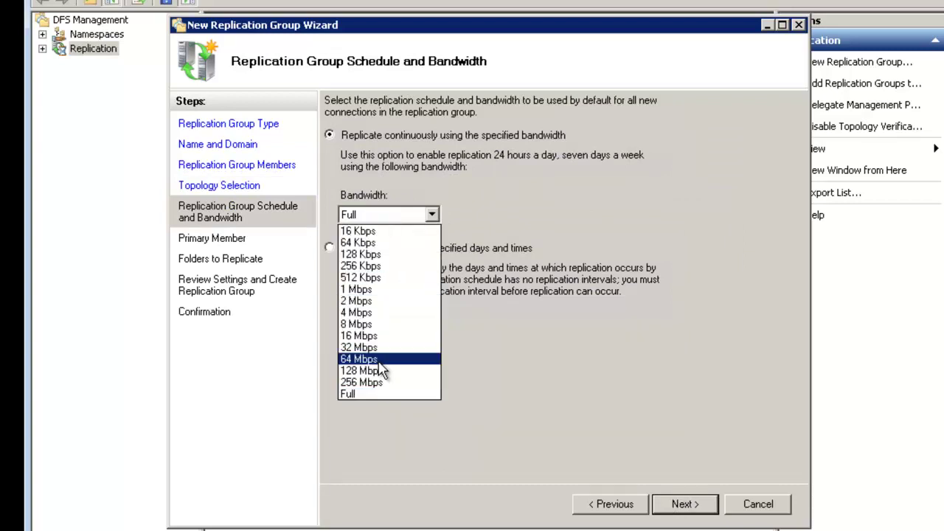
pyautogui.click(376, 399)
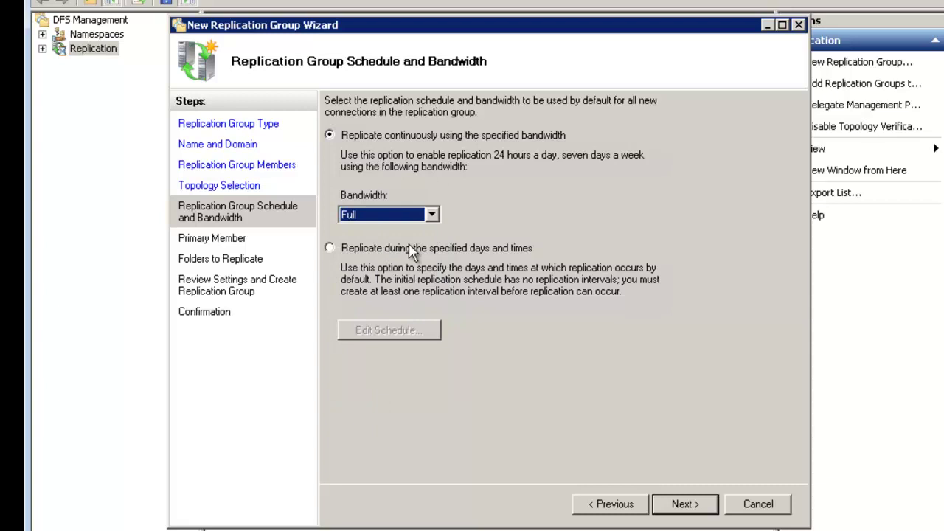
pyautogui.click(698, 507)
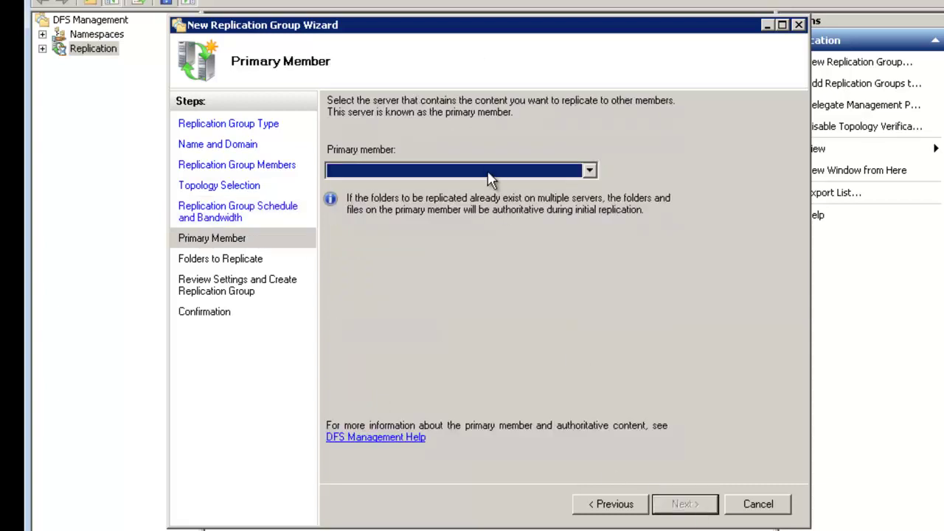
pyautogui.click(490, 171)
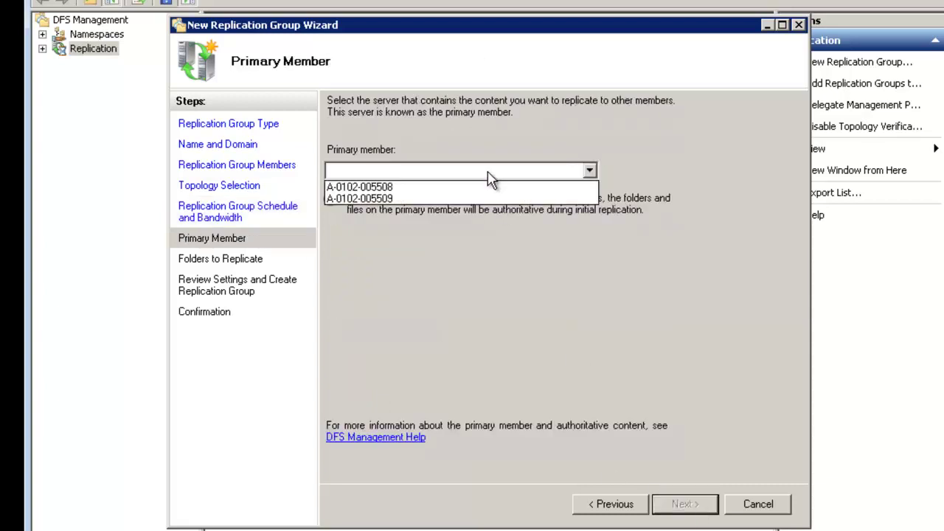
pyautogui.click(438, 187)
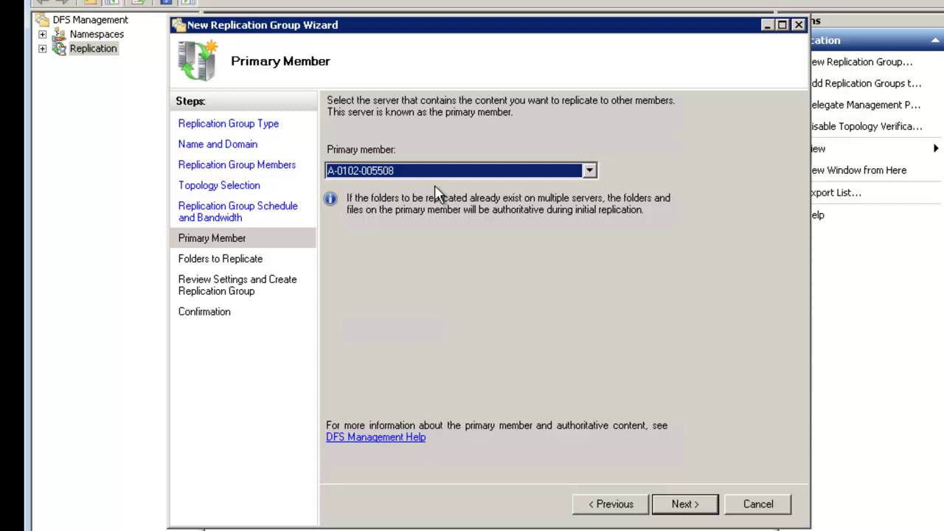
pyautogui.click(704, 508)
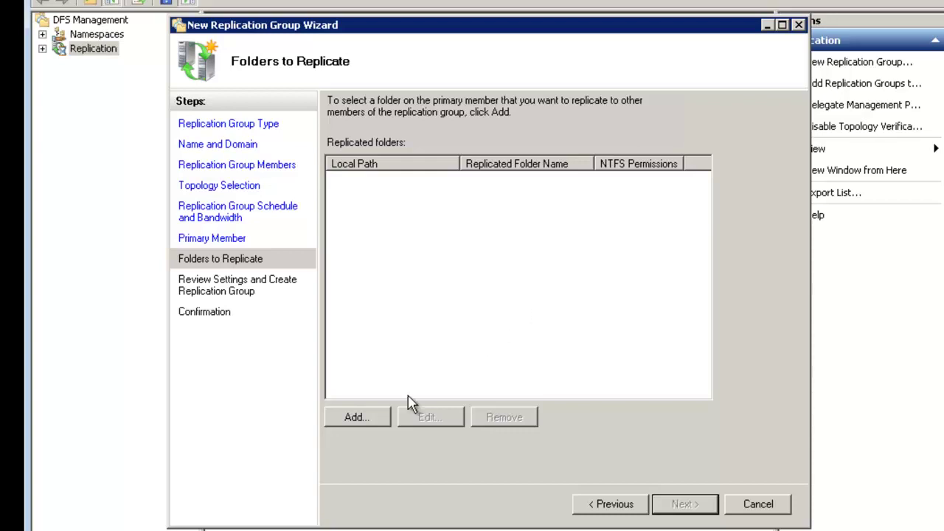
# Start adding a folder to replicate and browse to inetpub under C$ on the primary member.
pyautogui.click(366, 419)
pyautogui.click(579, 161)
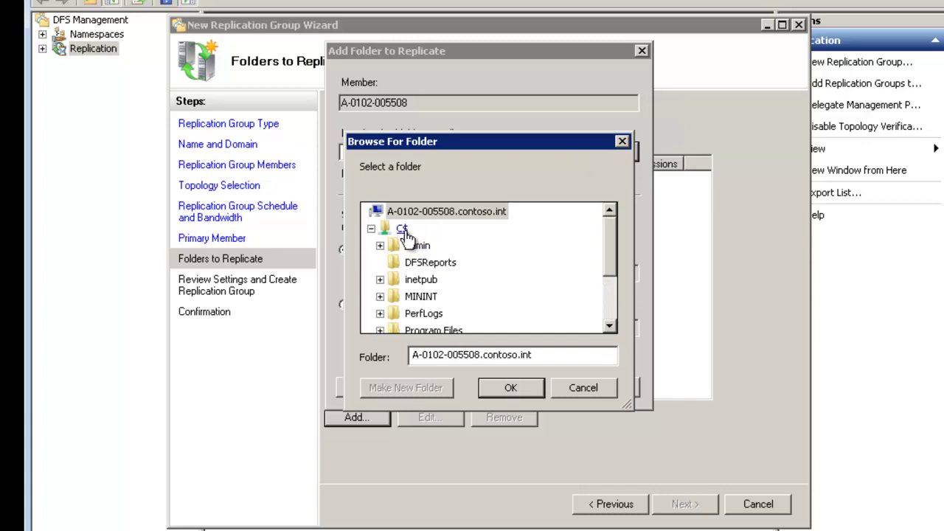
pyautogui.click(424, 279)
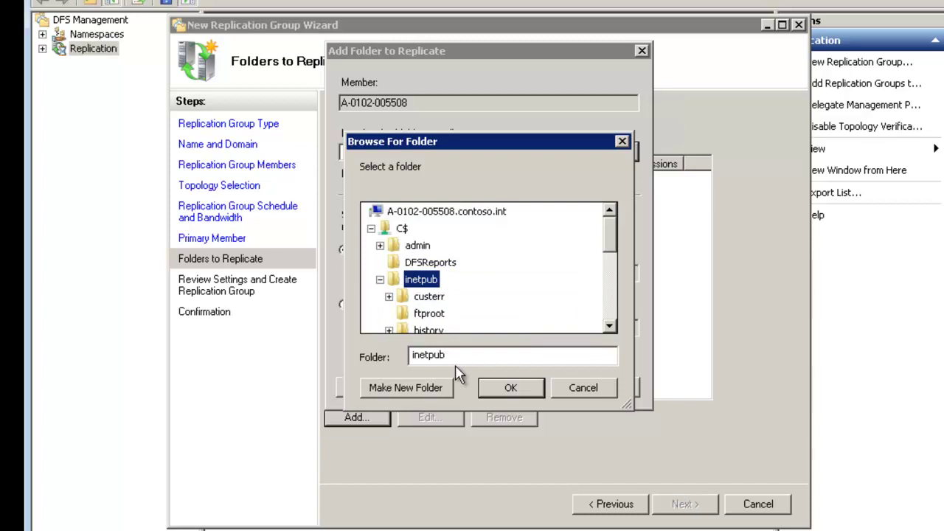
pyautogui.click(425, 388)
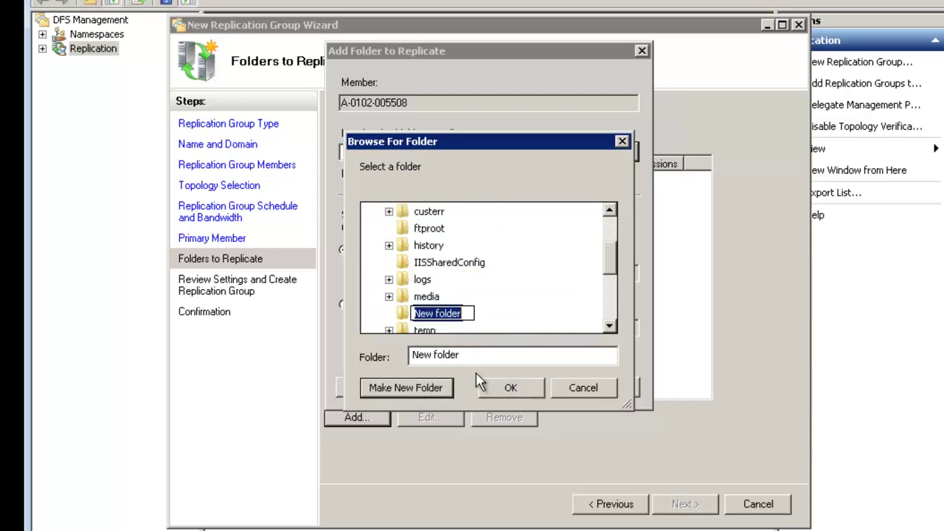
pyautogui.press('Return')
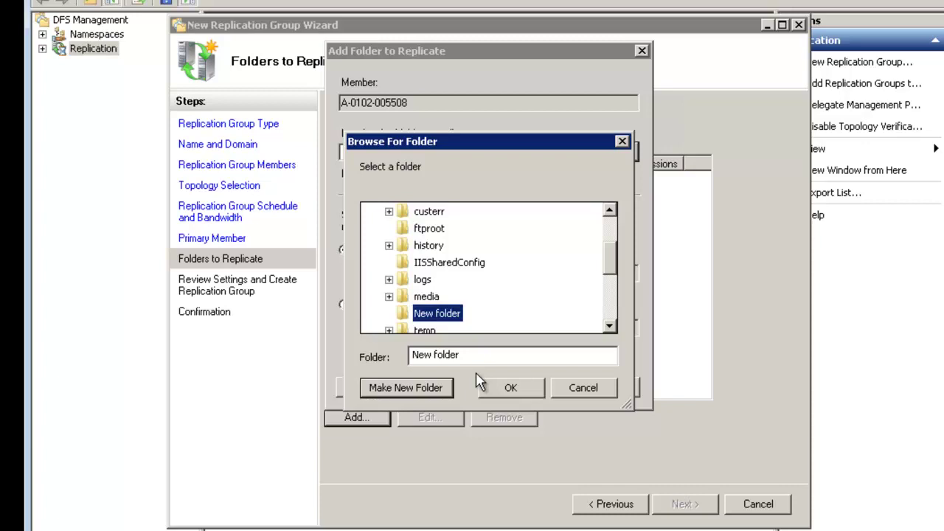
pyautogui.rightClick(413, 315)
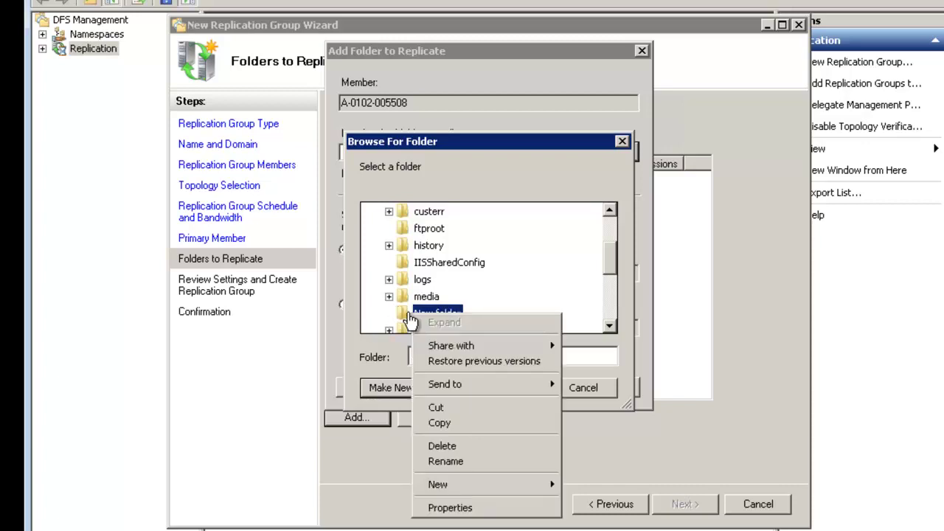
pyautogui.click(446, 449)
pyautogui.click(558, 289)
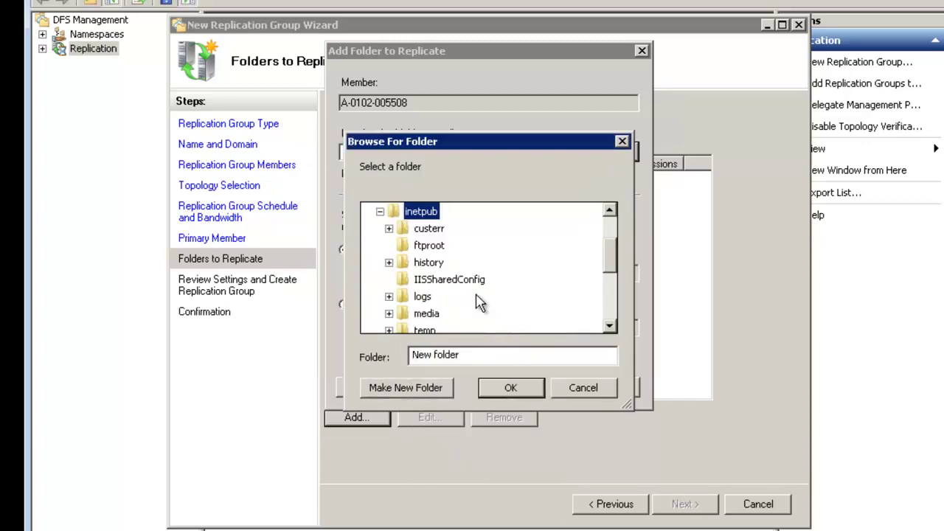
# Add C:\inetpub\IISSharedConfig as the replicated folder with its path-based name and custom NTFS permissions, and continue to the other members' local path.
pyautogui.click(449, 279)
pyautogui.click(512, 387)
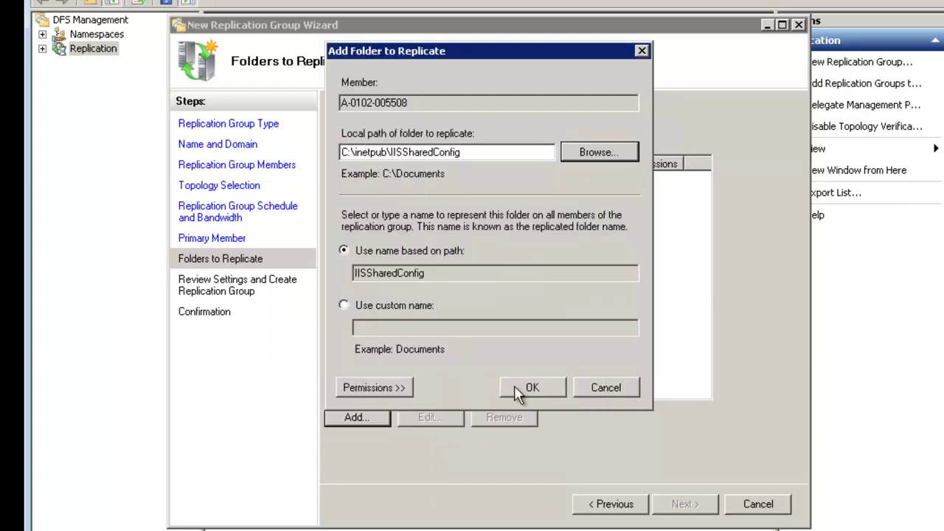
pyautogui.click(351, 390)
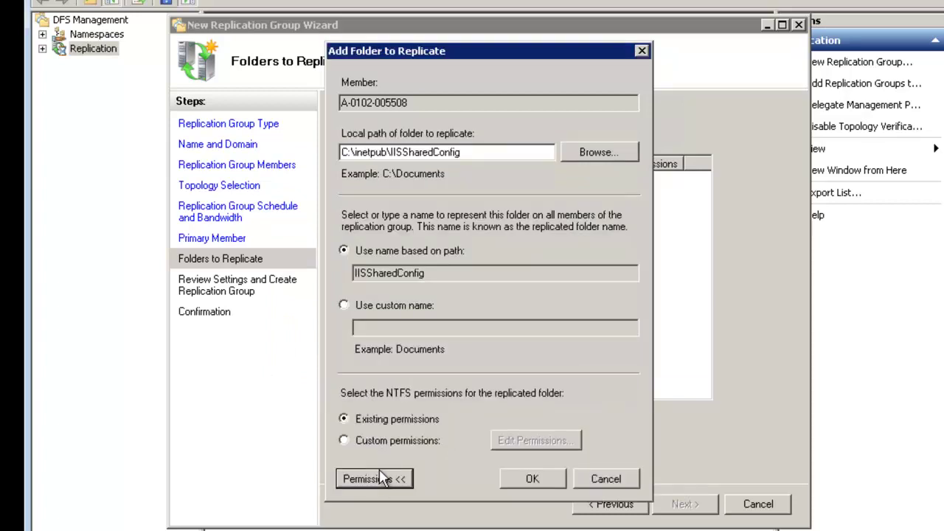
pyautogui.click(419, 441)
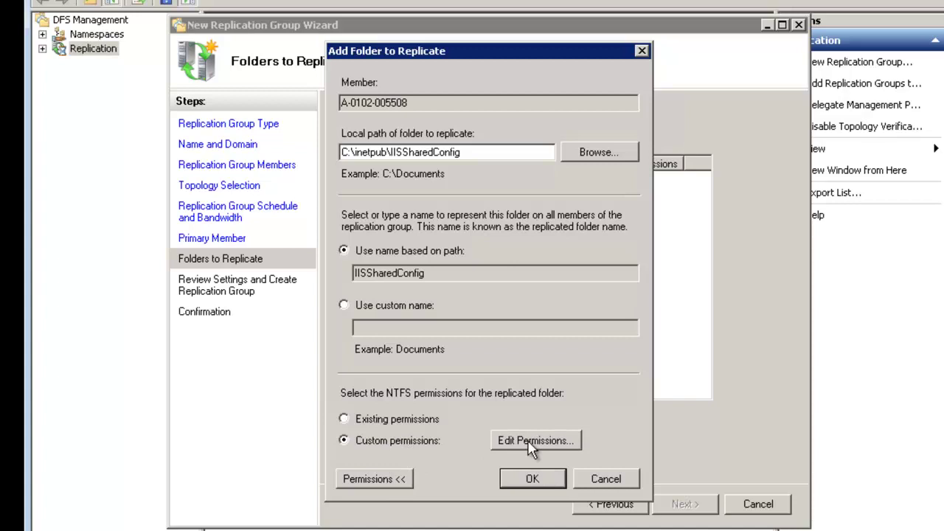
pyautogui.click(531, 441)
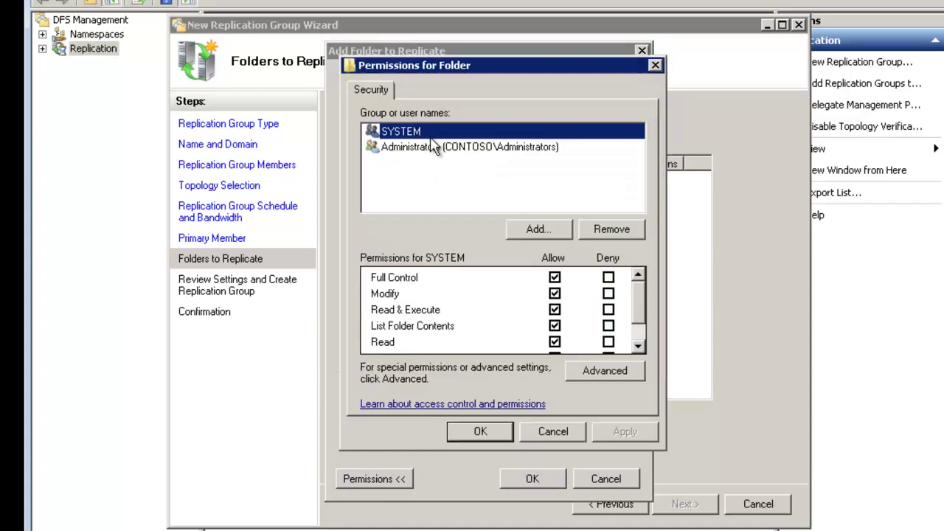
pyautogui.click(552, 436)
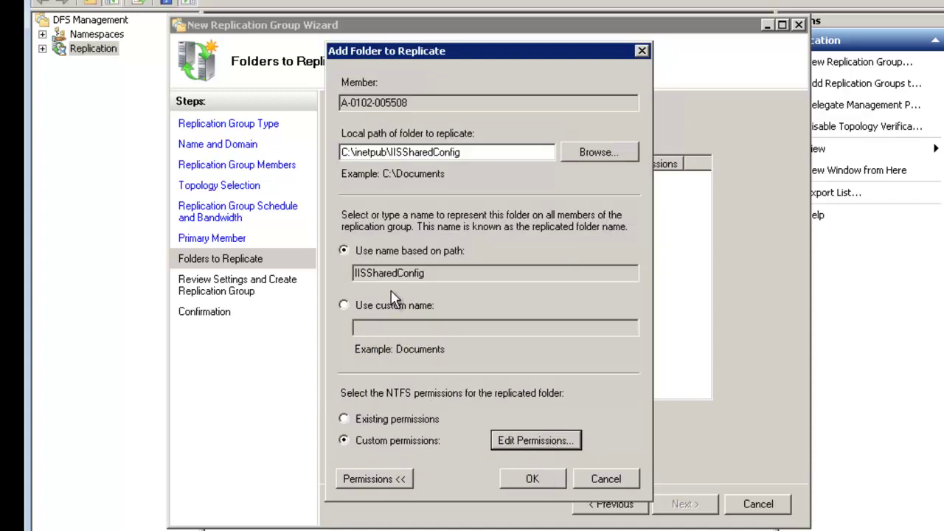
pyautogui.moveTo(438, 273); pyautogui.dragTo(384, 273)
pyautogui.click(533, 479)
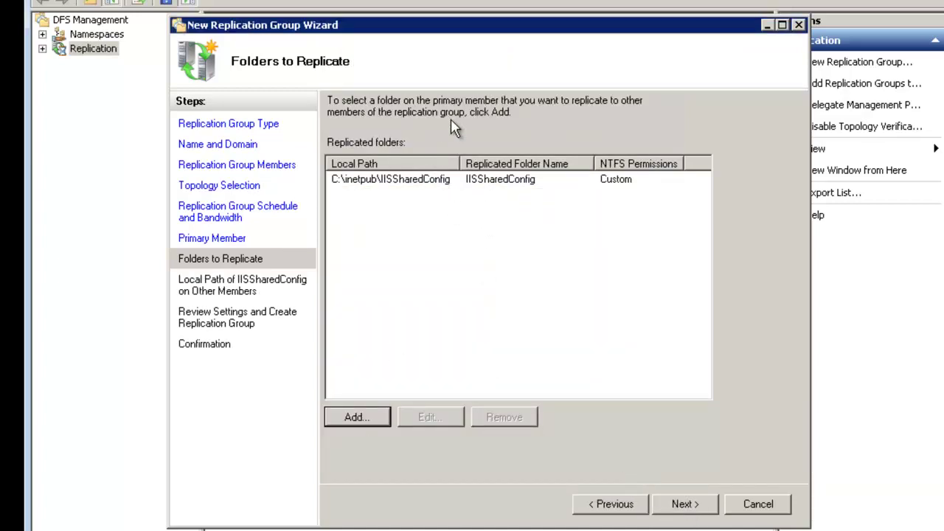
pyautogui.click(682, 504)
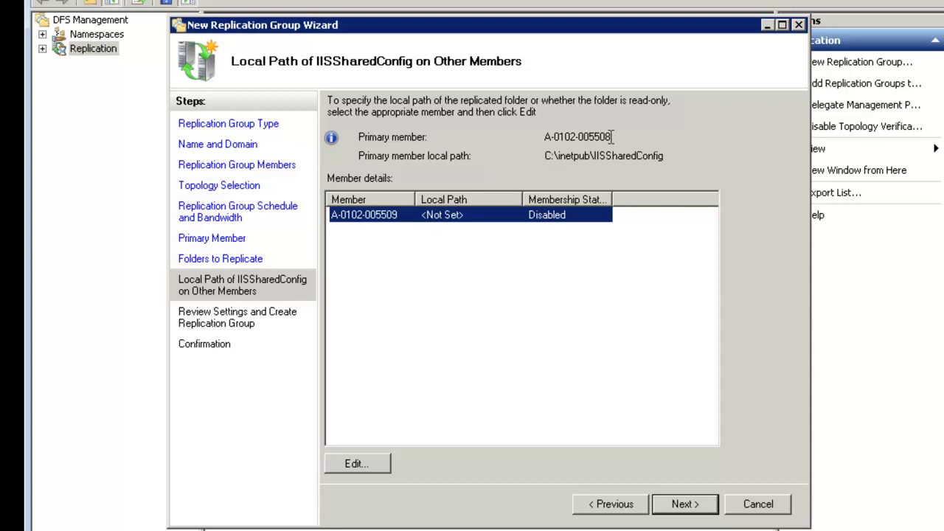
pyautogui.moveTo(612, 137); pyautogui.dragTo(538, 138)
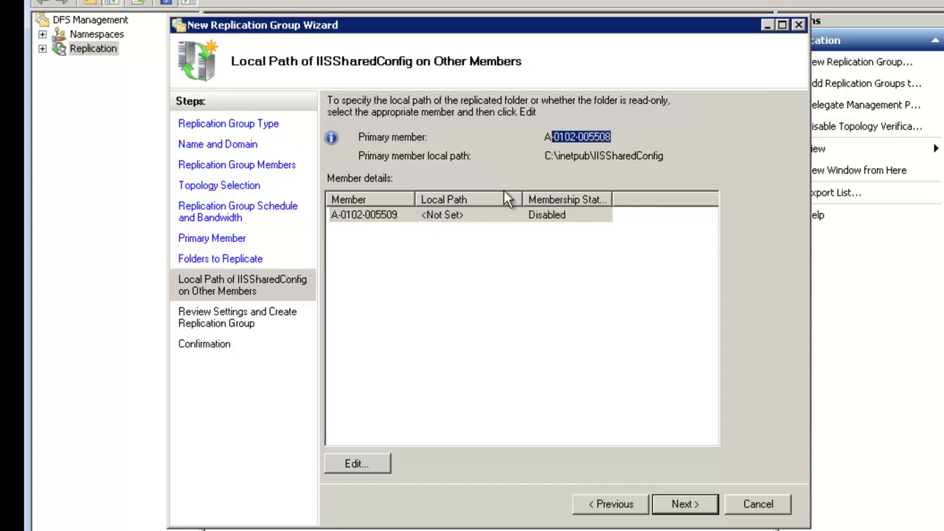
pyautogui.click(383, 216)
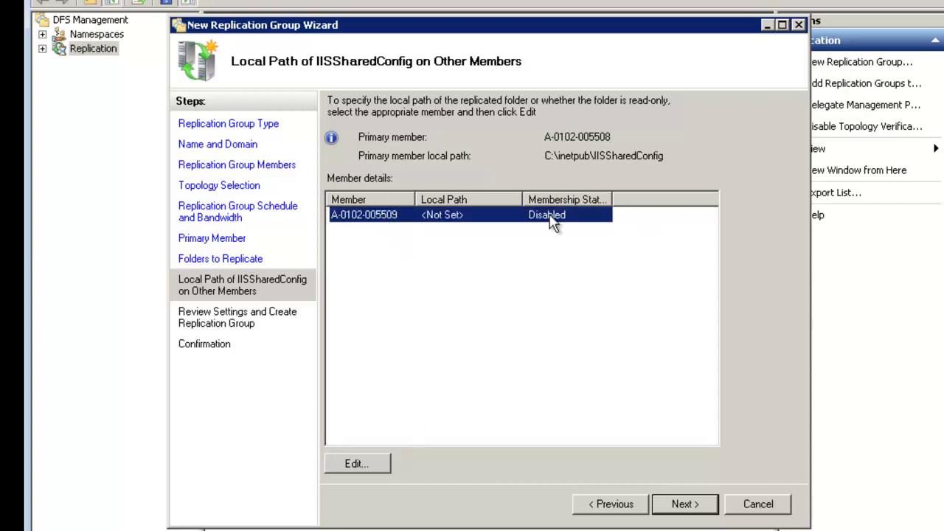
pyautogui.click(362, 464)
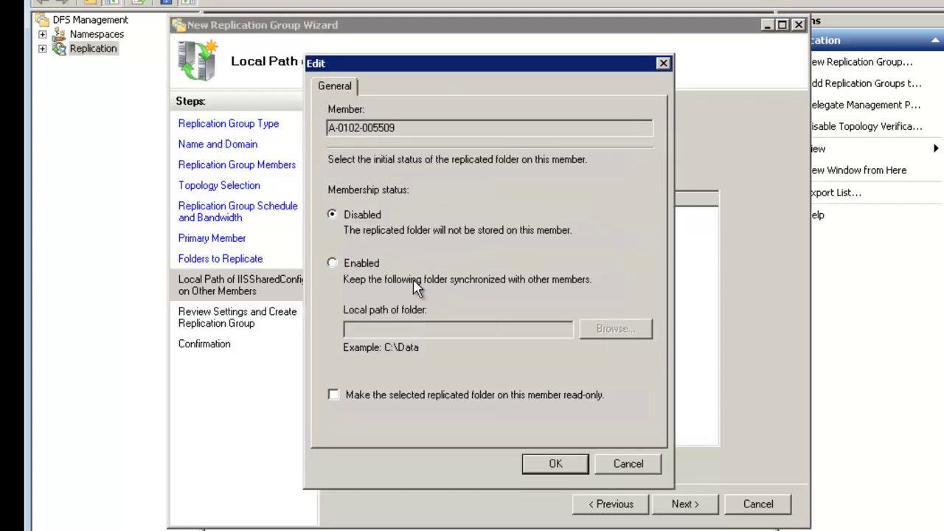
pyautogui.click(369, 263)
pyautogui.click(613, 332)
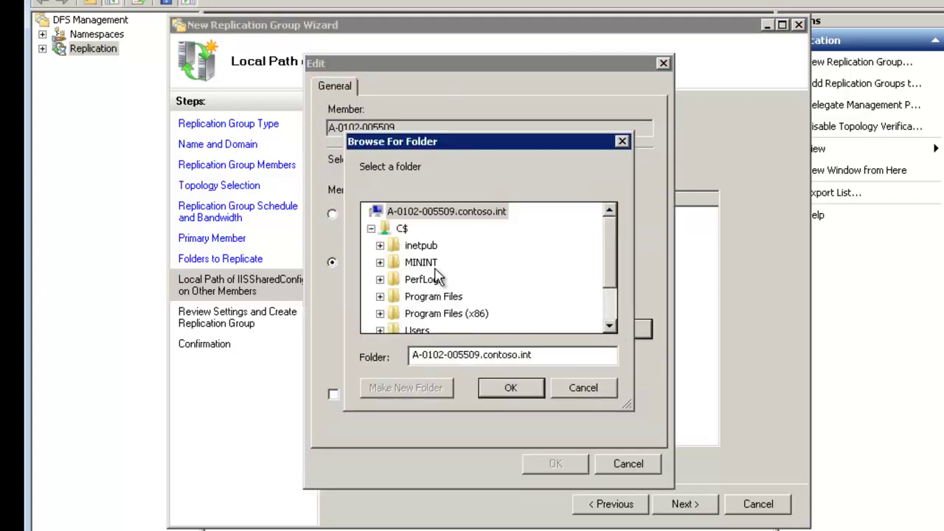
pyautogui.doubleClick(418, 248)
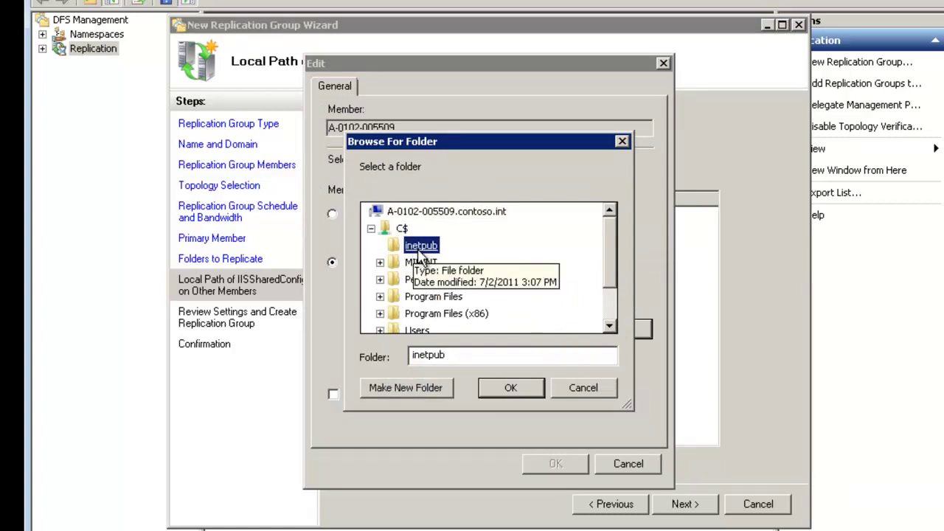
pyautogui.click(460, 316)
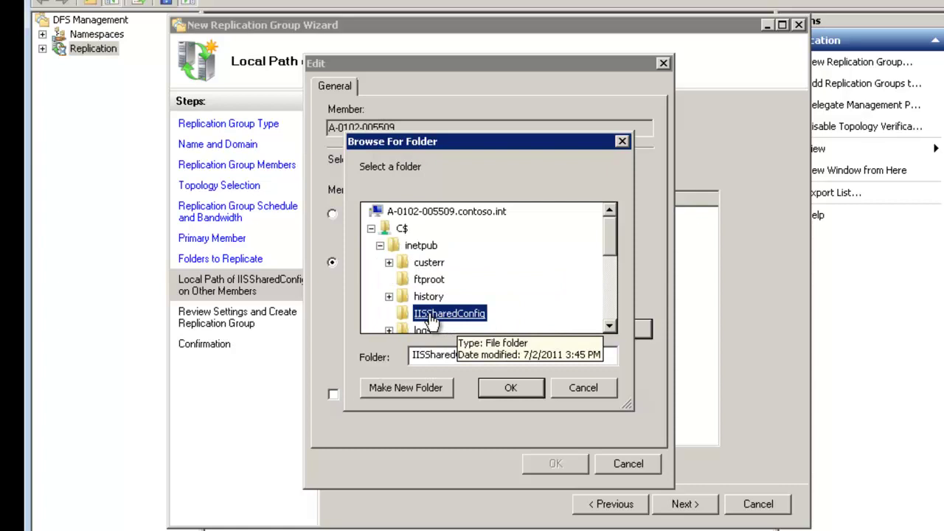
pyautogui.press('Return')
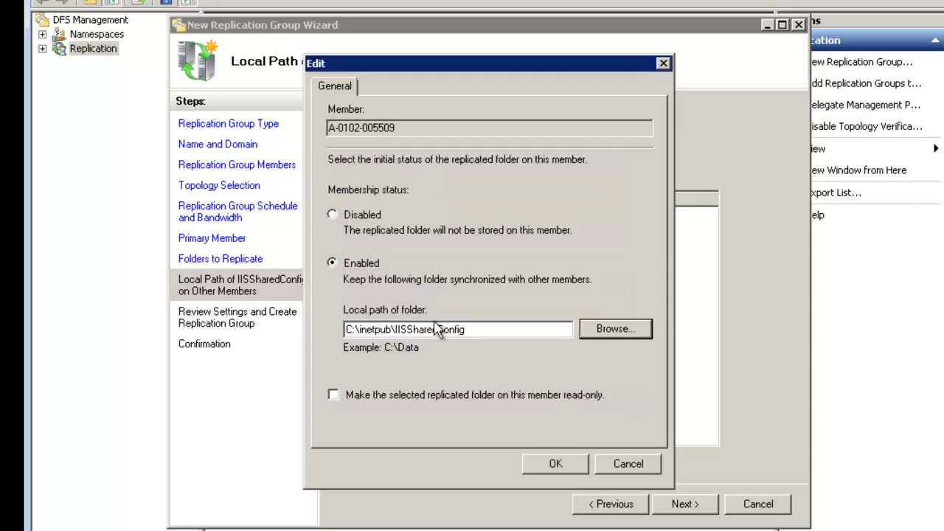
pyautogui.click(558, 464)
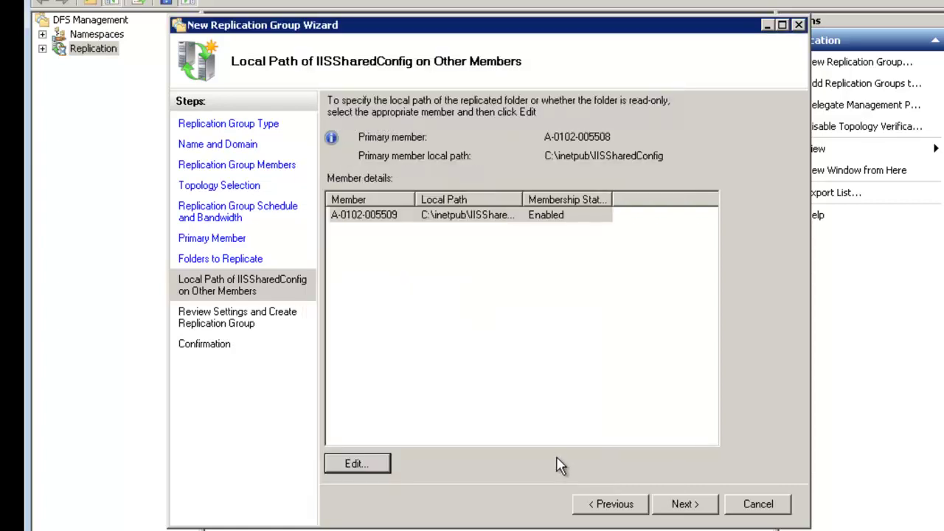
# Review the replication group settings, create the group, and close the wizard and the replication delay notice.
pyautogui.click(682, 507)
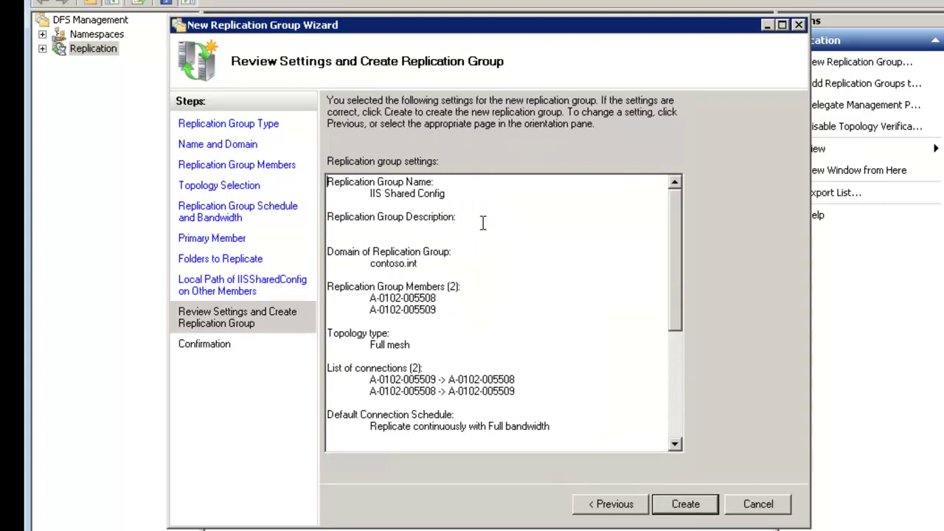
pyautogui.click(680, 412)
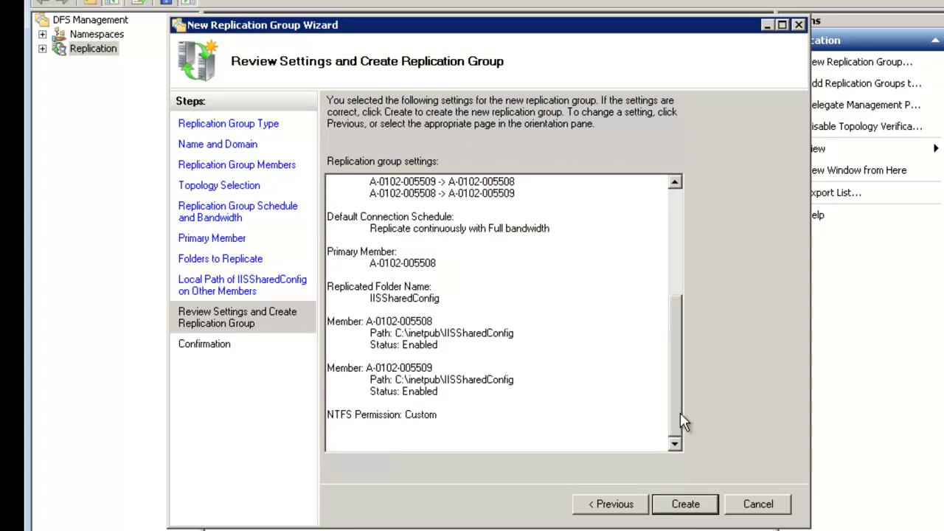
pyautogui.click(685, 504)
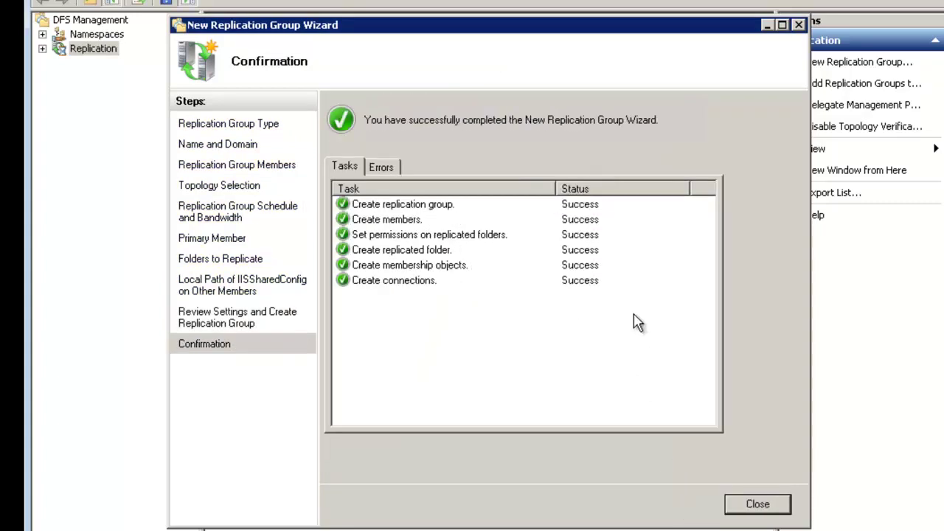
pyautogui.click(758, 507)
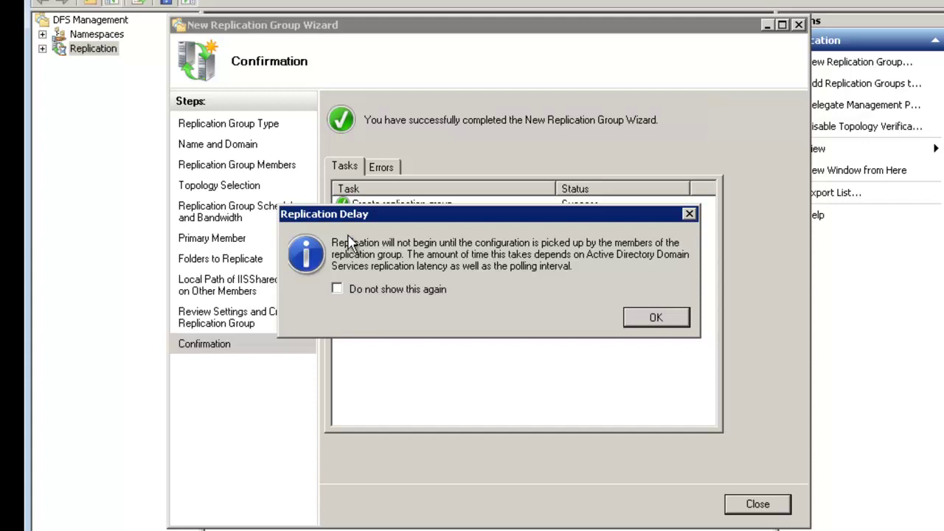
pyautogui.moveTo(584, 254); pyautogui.dragTo(670, 255)
pyautogui.click(557, 254)
pyautogui.moveTo(504, 268); pyautogui.dragTo(593, 273)
pyautogui.click(655, 317)
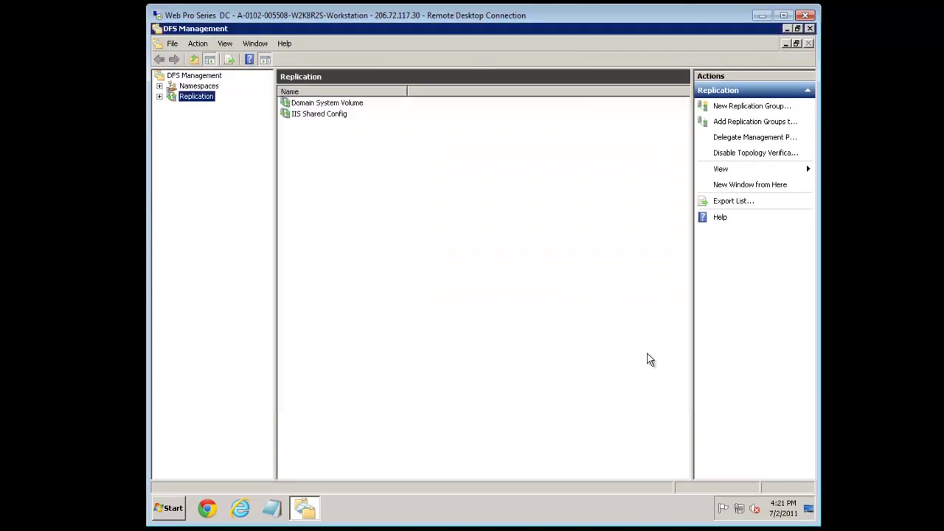
# Minimize DFS Management and open the C:\inetpub\IISSharedConfig folder on the DC server.
pyautogui.click(786, 28)
pyautogui.click(171, 507)
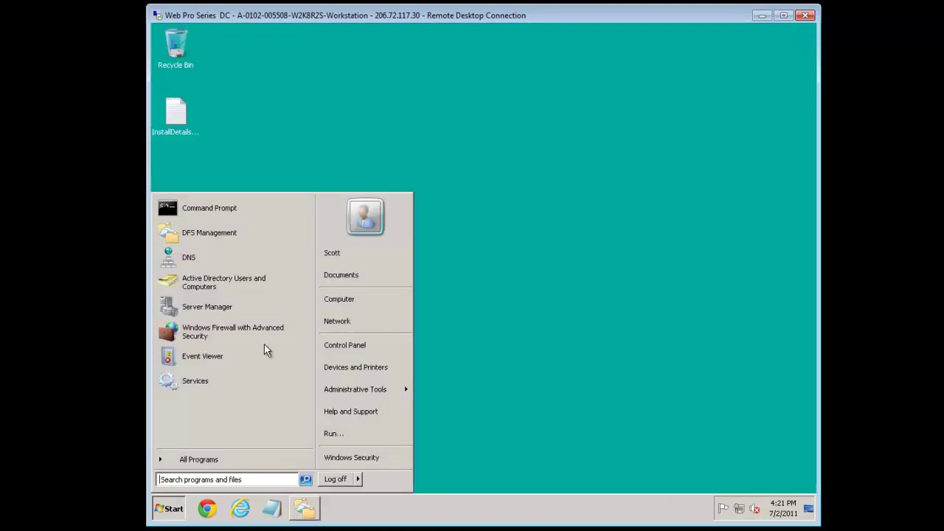
pyautogui.click(339, 299)
pyautogui.doubleClick(394, 170)
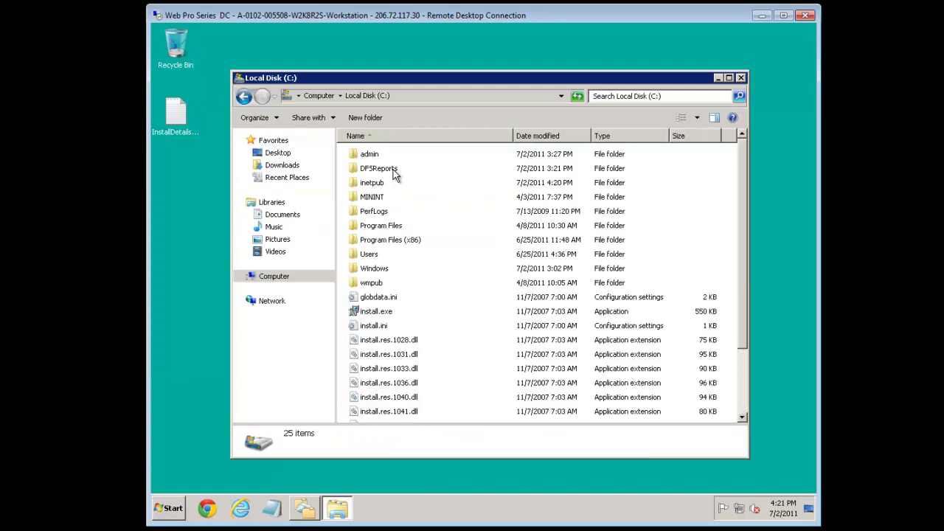
pyautogui.doubleClick(375, 183)
pyautogui.doubleClick(383, 199)
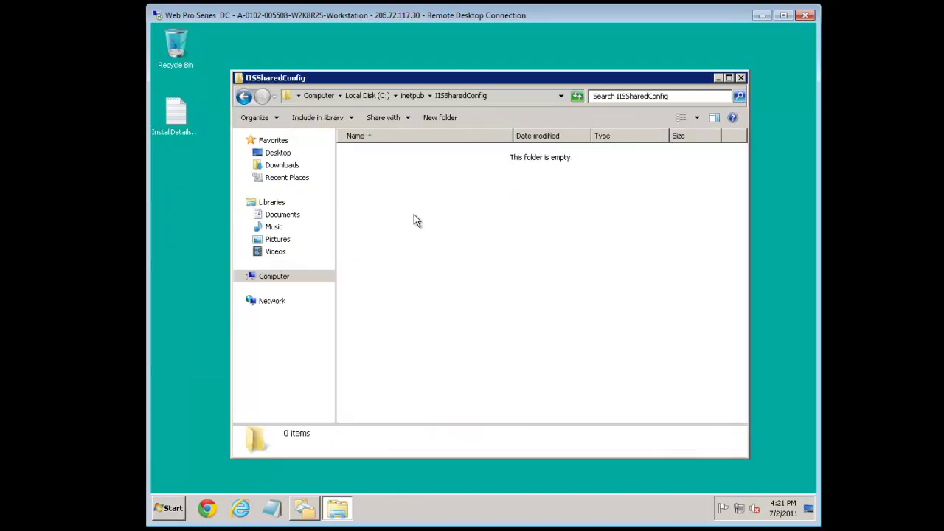
# Create a new text document with the default name in IISSharedConfig, add short test text and save it.
pyautogui.rightClick(415, 213)
pyautogui.moveTo(475, 334)
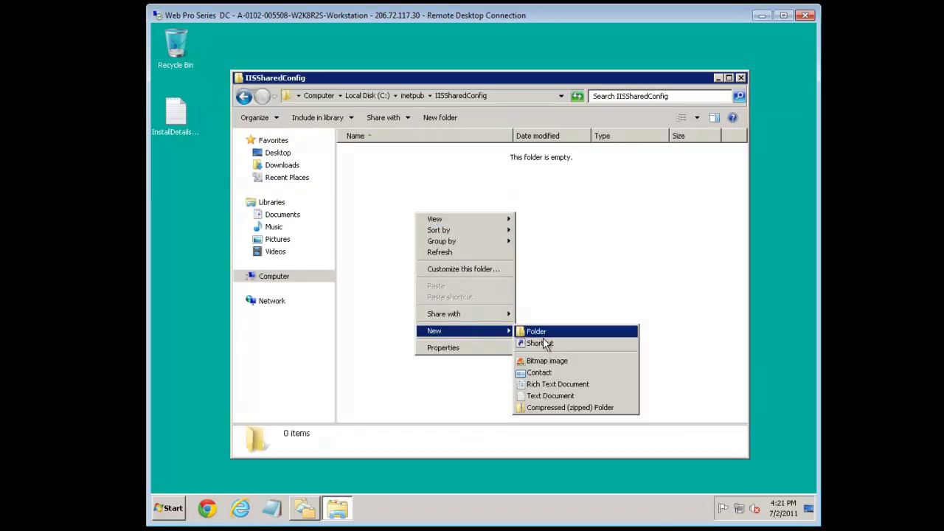
pyautogui.click(544, 398)
pyautogui.click(452, 208)
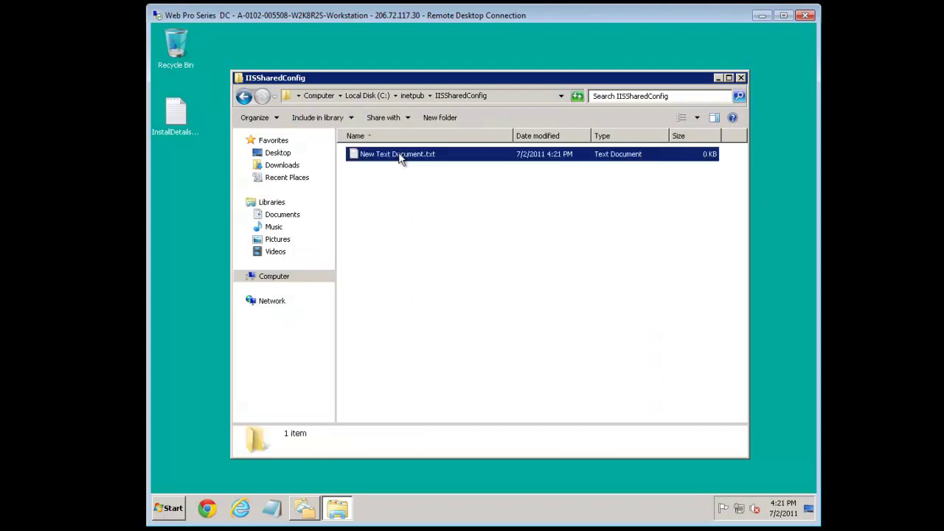
pyautogui.doubleClick(384, 153)
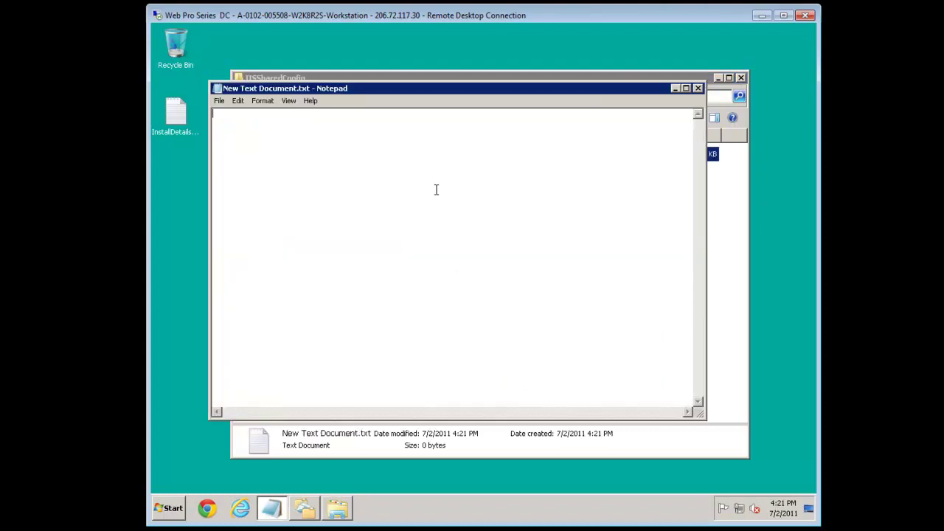
pyautogui.click(697, 87)
pyautogui.click(473, 274)
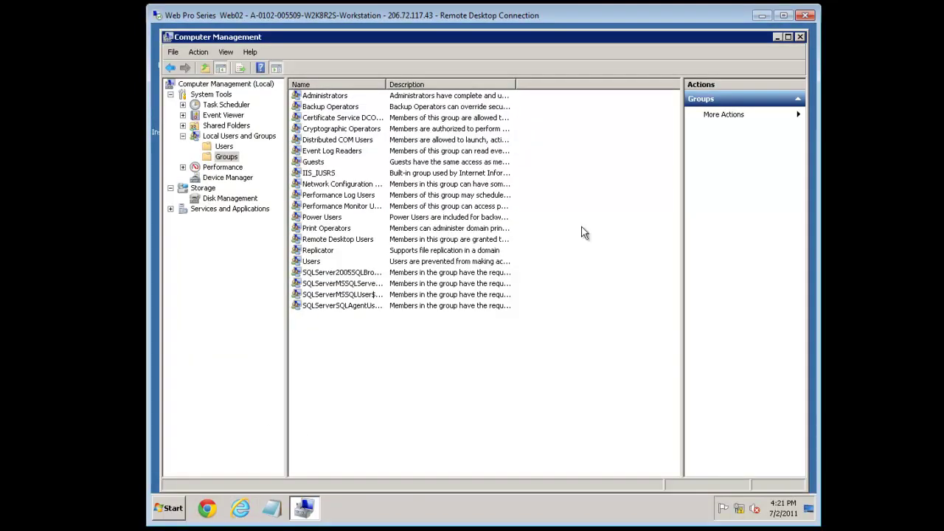
# Switch to the Web02 server, close Computer Management and check the contents of C:\inetpub\IISSharedConfig.
pyautogui.click(799, 37)
pyautogui.click(171, 508)
pyautogui.click(362, 300)
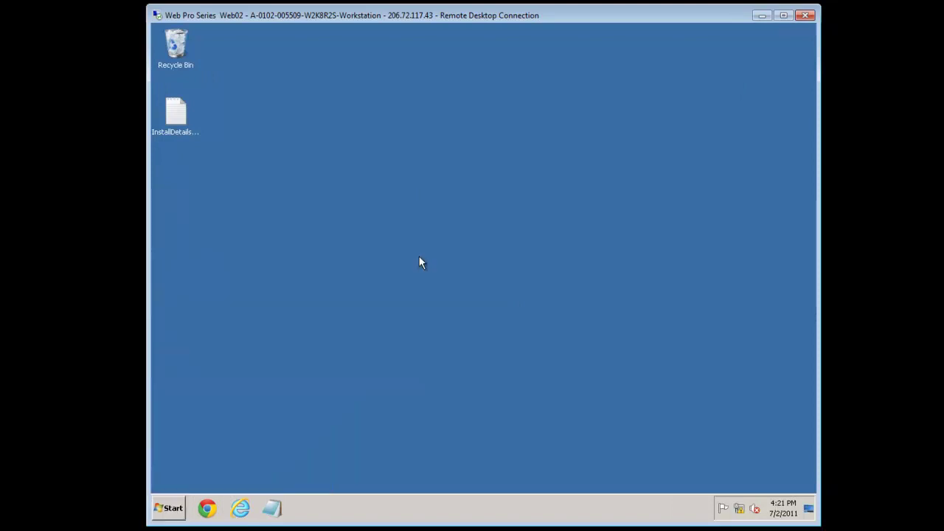
pyautogui.doubleClick(408, 164)
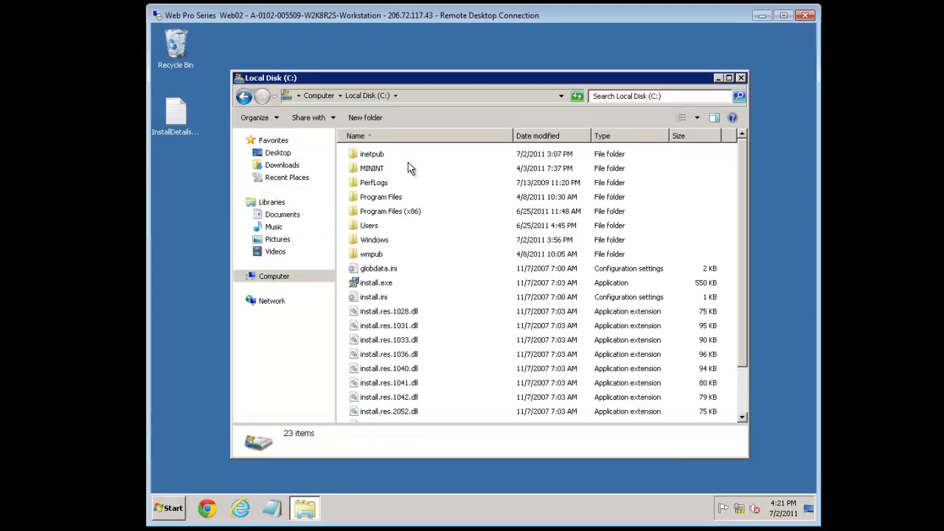
pyautogui.doubleClick(380, 155)
pyautogui.click(378, 200)
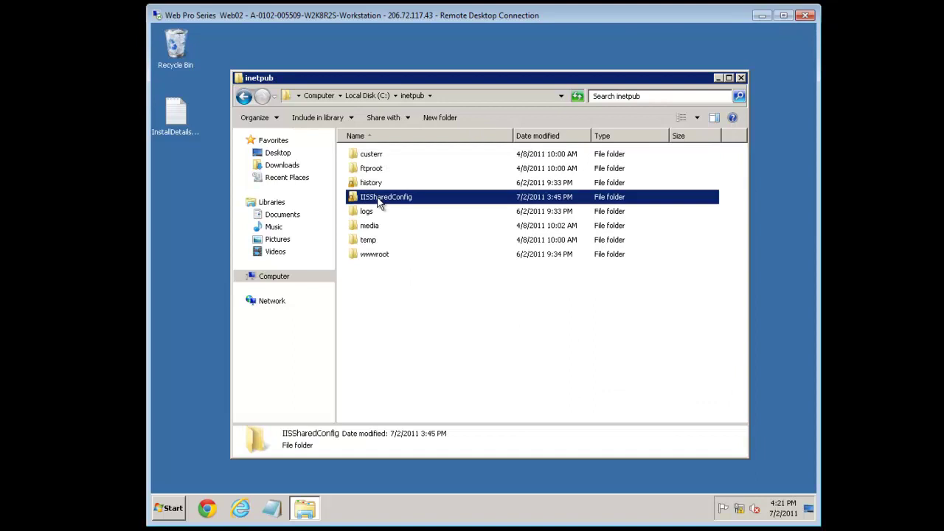
pyautogui.doubleClick(379, 201)
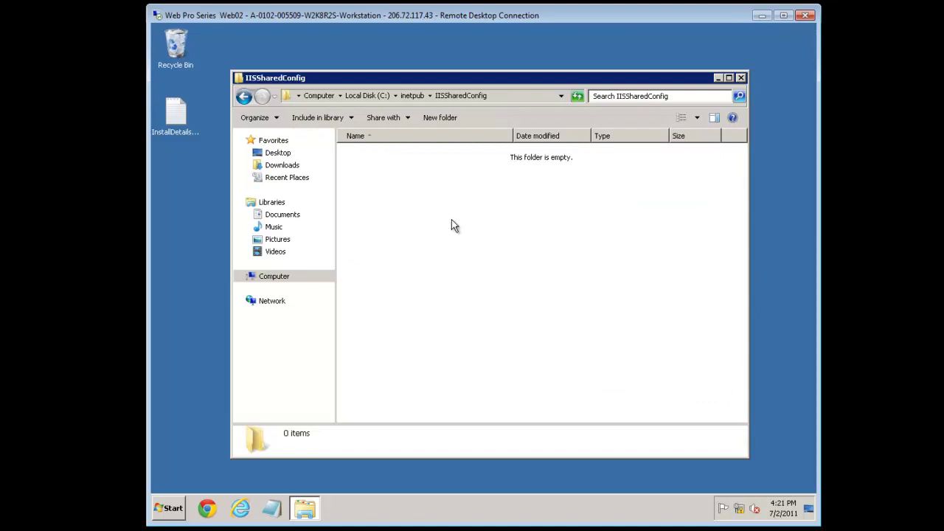
# Open a Command Prompt on Web02, move it clear of the folder contents, and run gpupdate.
pyautogui.click(172, 509)
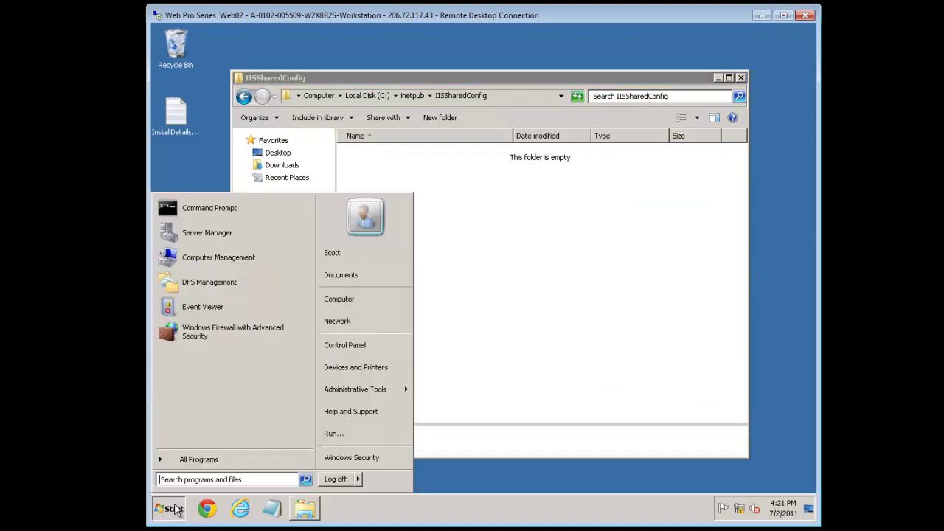
pyautogui.click(204, 213)
pyautogui.moveTo(412, 103); pyautogui.dragTo(548, 289)
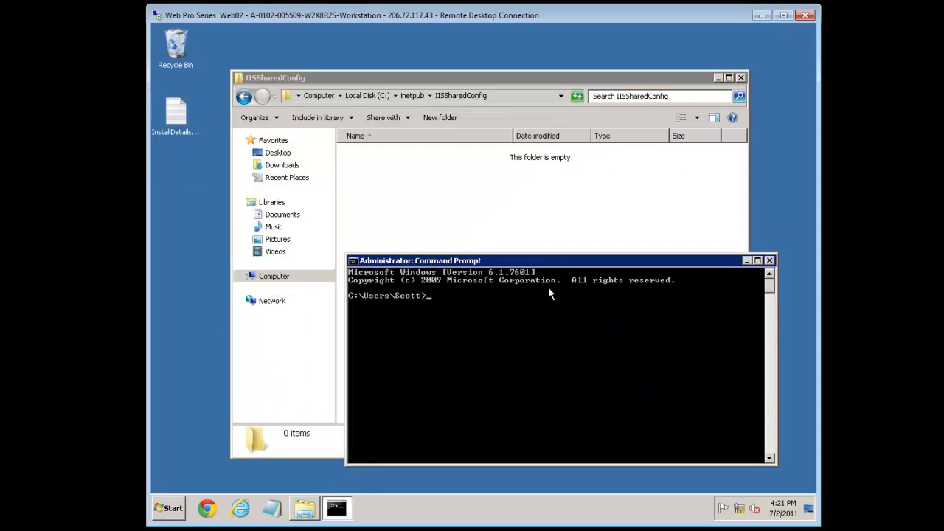
pyautogui.write('gpupdate')
pyautogui.press('Return')
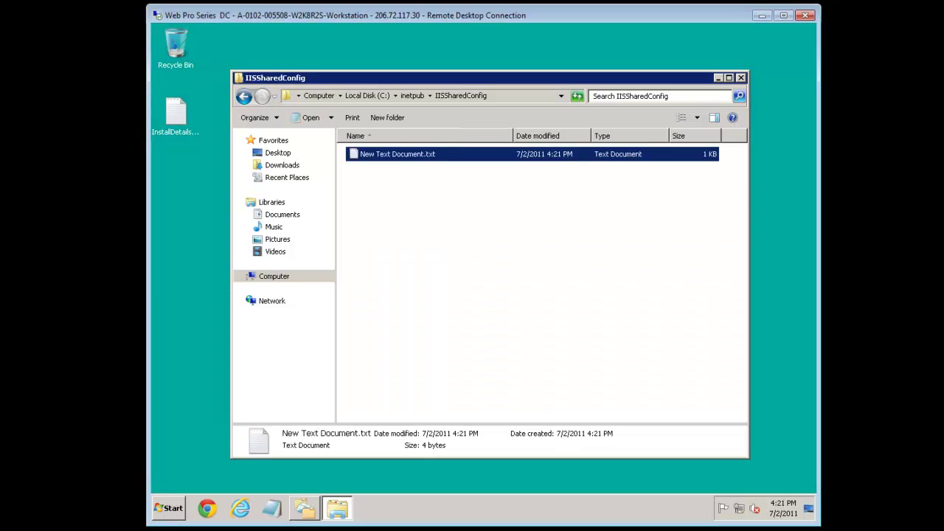
# Open a Command Prompt on the DC server and force a policy update with gpupdate /force.
pyautogui.click(171, 508)
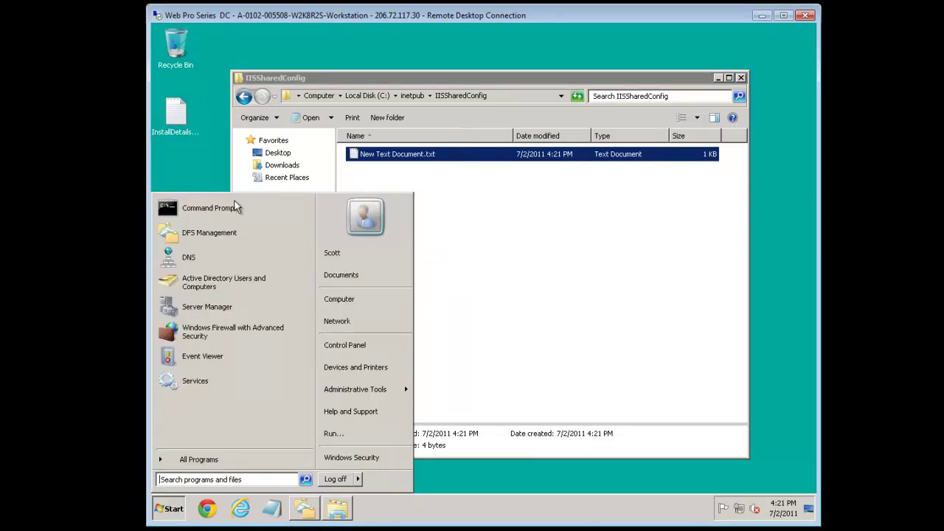
pyautogui.click(236, 206)
pyautogui.write('gpupdate')
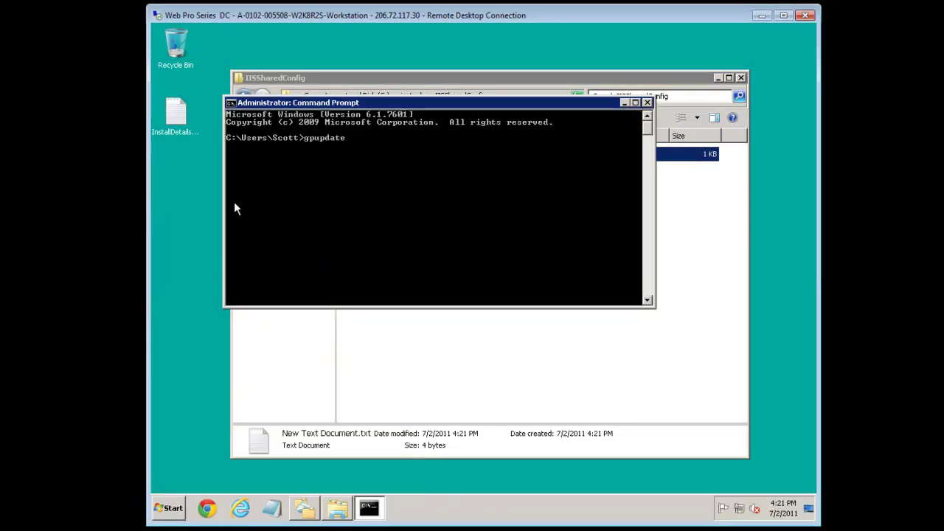
pyautogui.write(' /force')
pyautogui.press('Return')
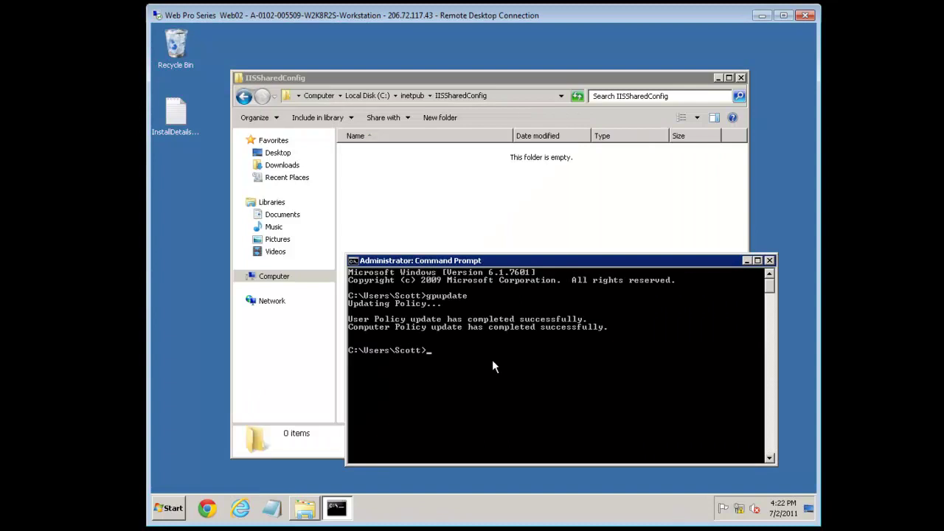
# Switch to Web02, run gpupdate /force, and check the IISSharedConfig folder there and on the DC server.
pyautogui.write('gpupdate /force')
pyautogui.press('Return')
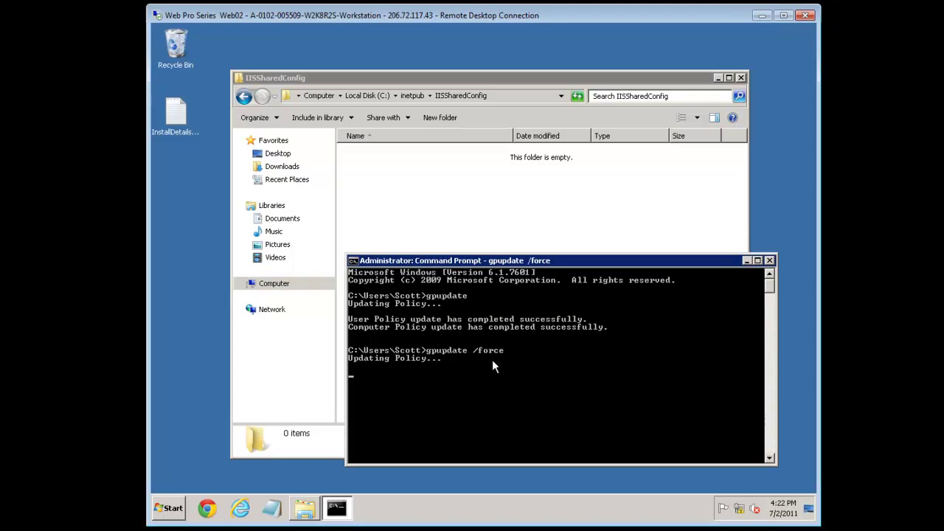
pyautogui.click(488, 221)
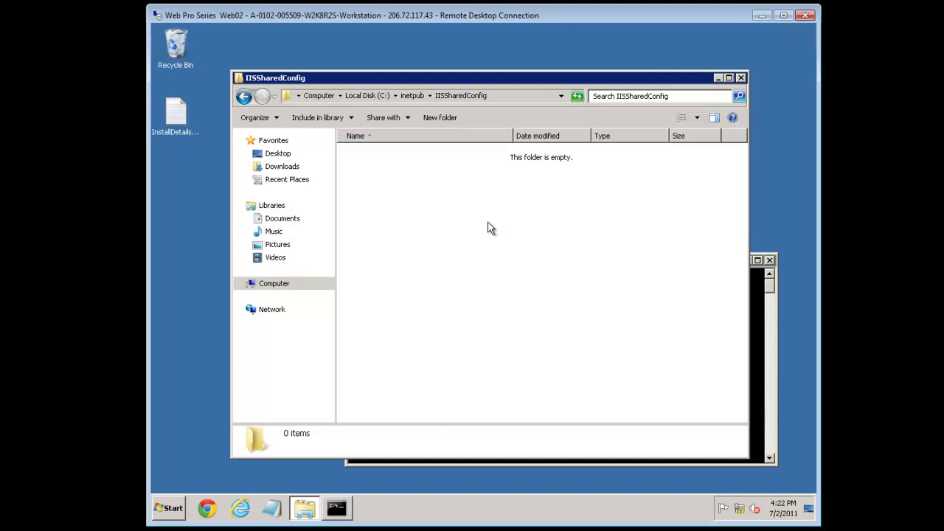
pyautogui.rightClick(487, 222)
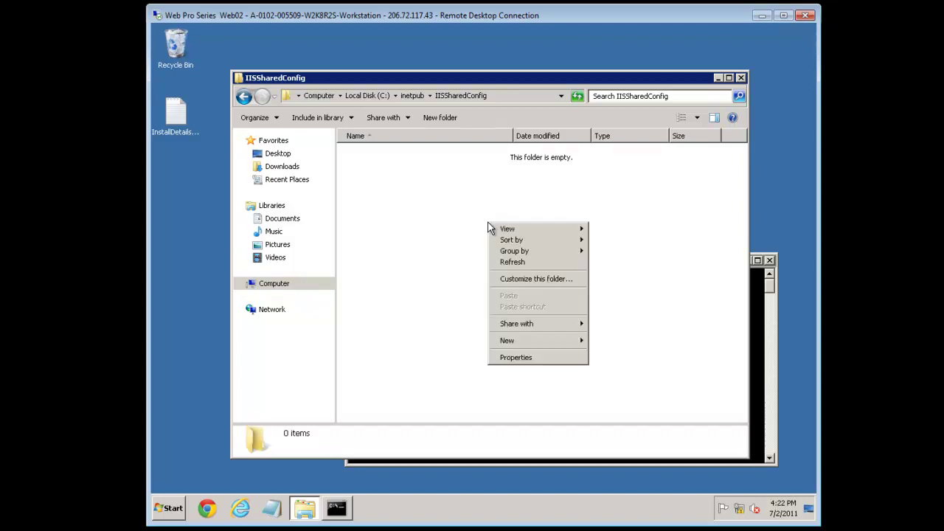
pyautogui.moveTo(539, 341)
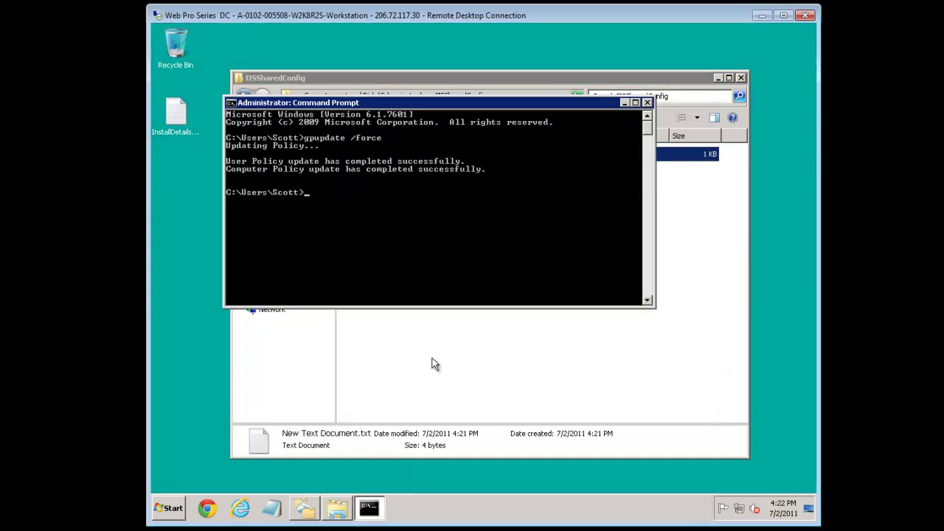
pyautogui.click(499, 364)
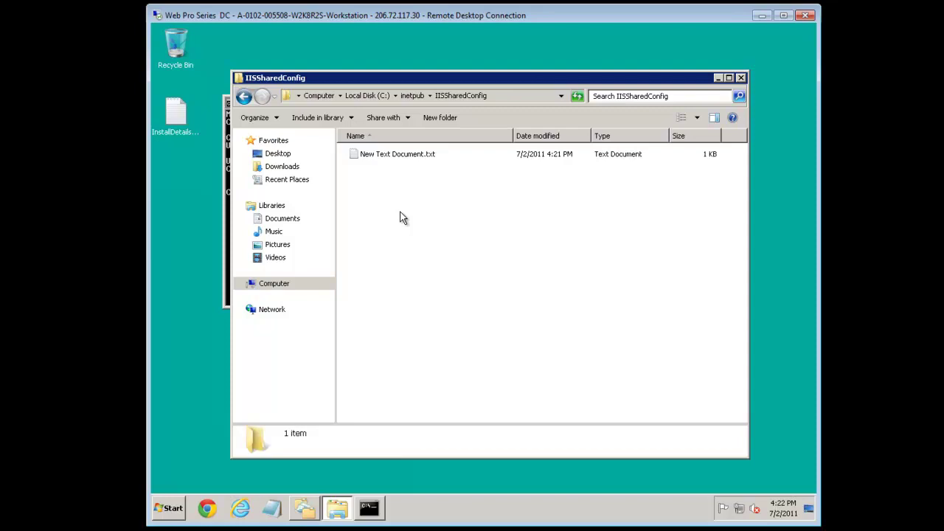
# Show the IIS Shared Config replication group's memberships in DFS Management on the DC, widening the Local Path and Membership Status columns.
pyautogui.click(306, 510)
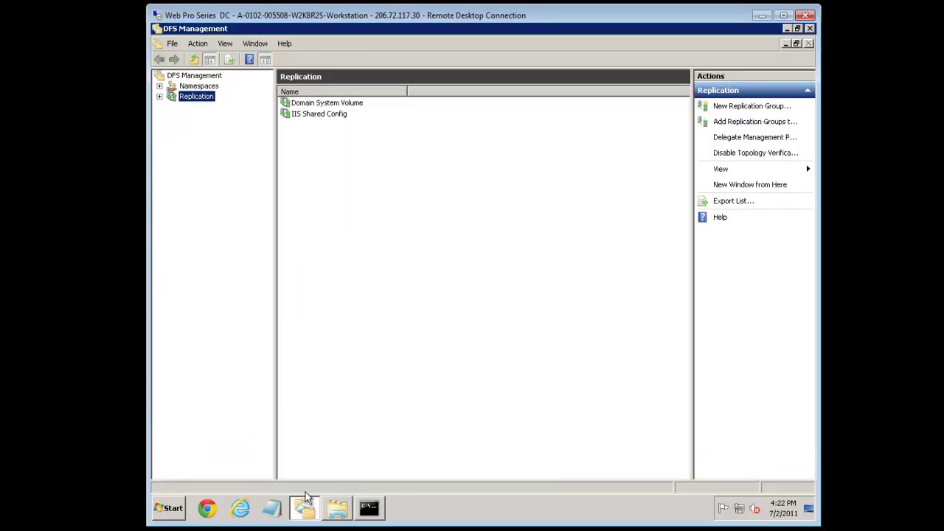
pyautogui.doubleClick(195, 99)
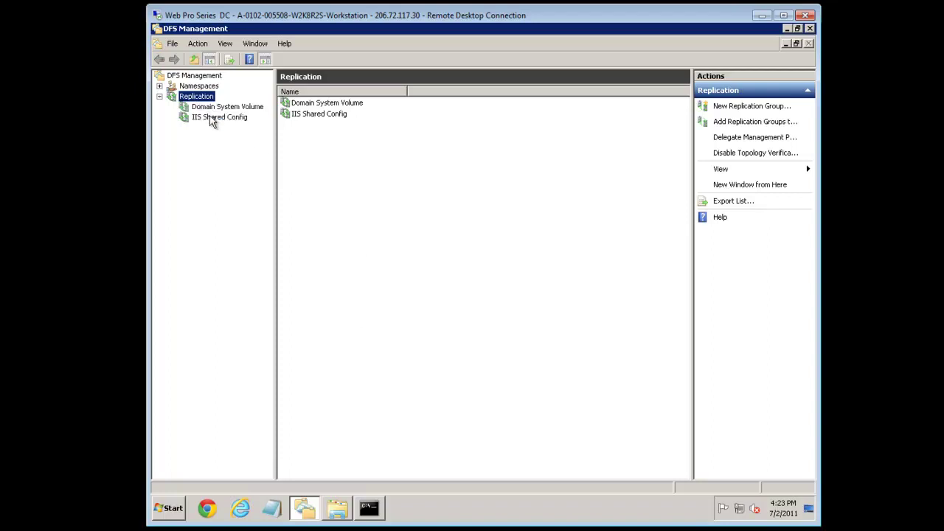
pyautogui.click(210, 118)
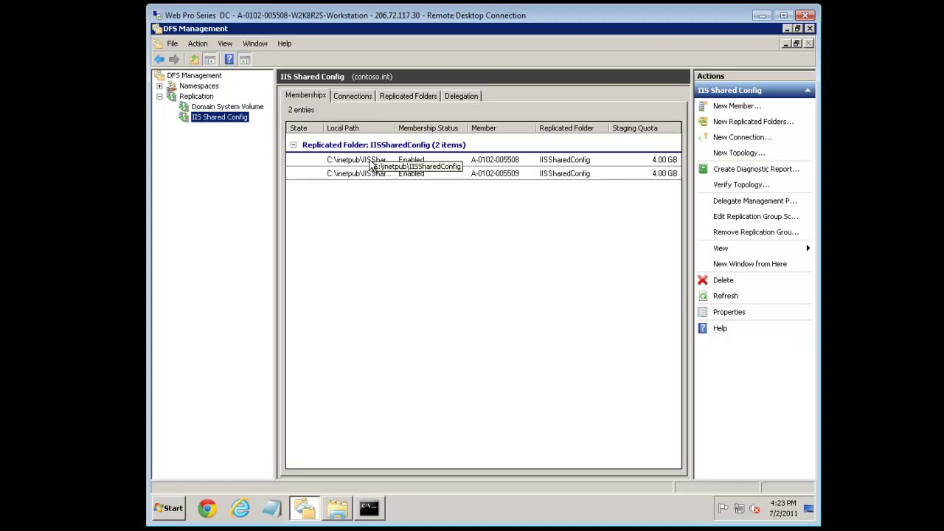
pyautogui.moveTo(395, 128); pyautogui.dragTo(452, 123)
pyautogui.moveTo(509, 125); pyautogui.dragTo(515, 126)
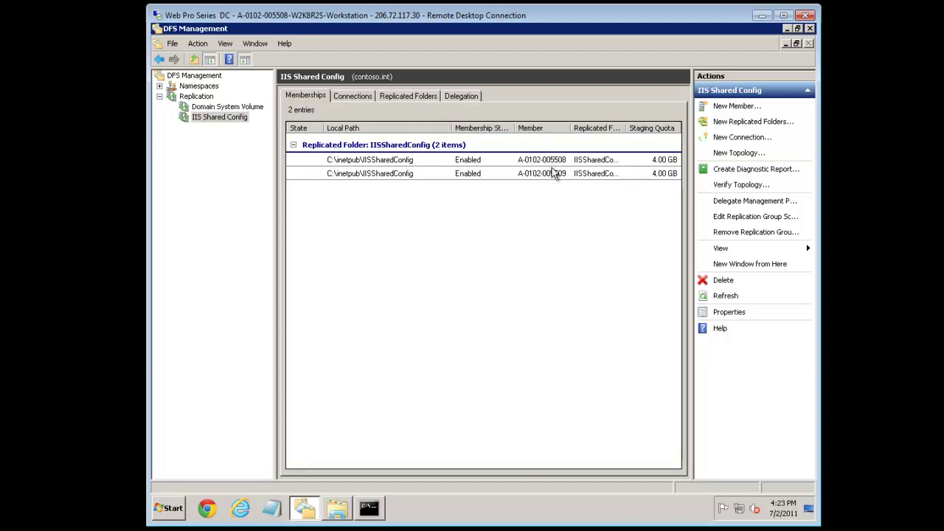
# Review the replication group's connections in both directions between the two members.
pyautogui.click(373, 99)
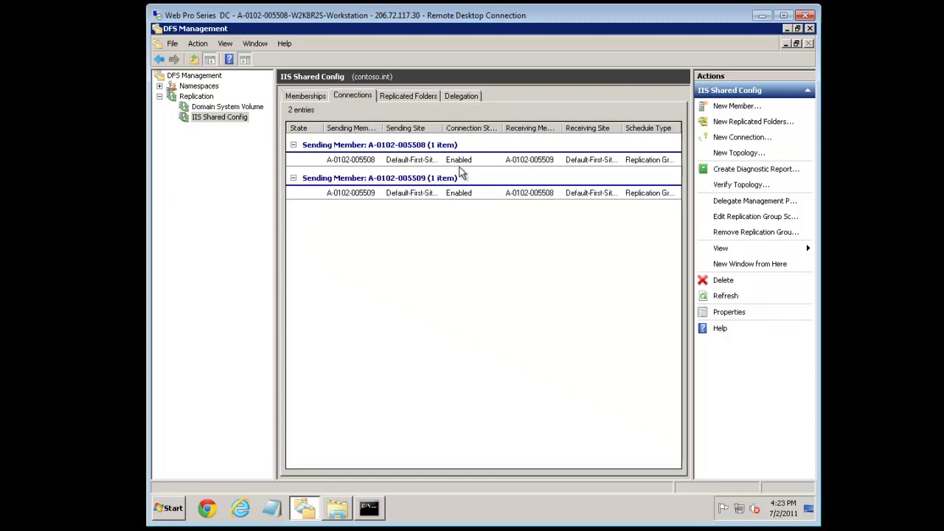
pyautogui.click(375, 162)
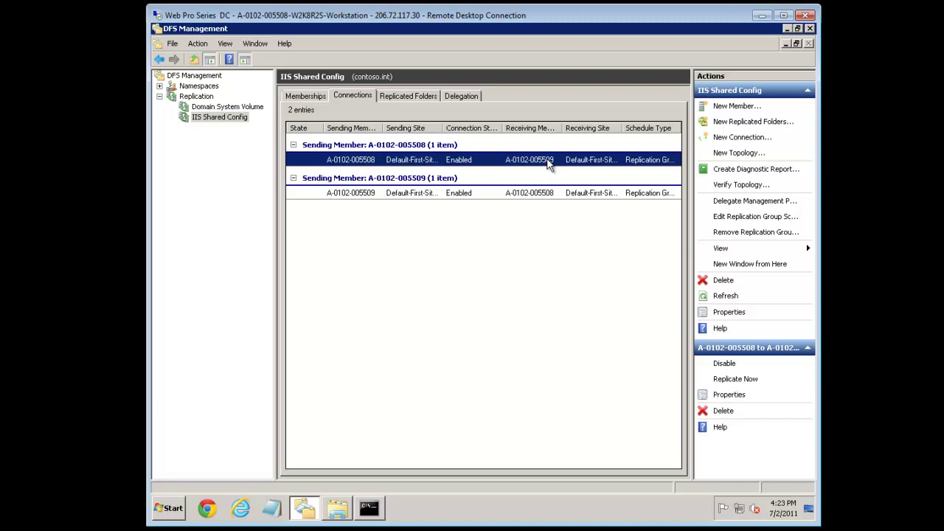
pyautogui.click(494, 192)
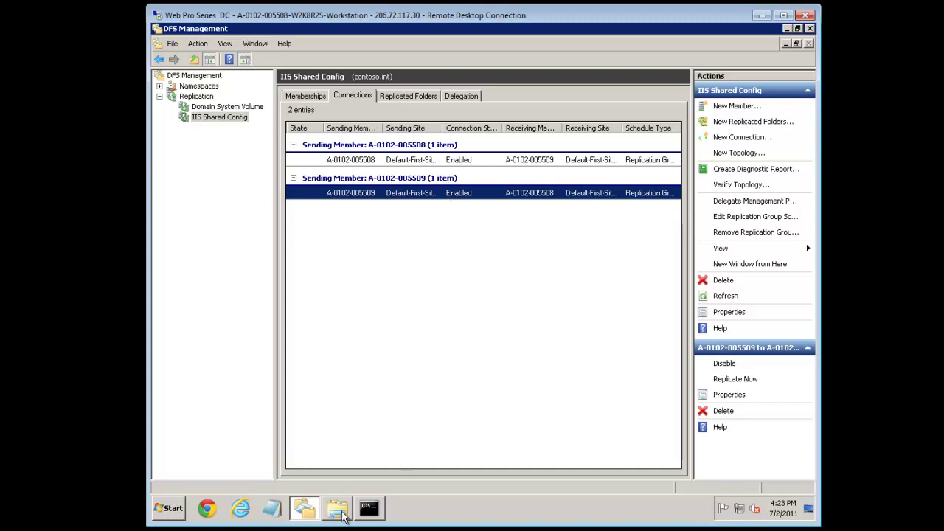
pyautogui.click(737, 170)
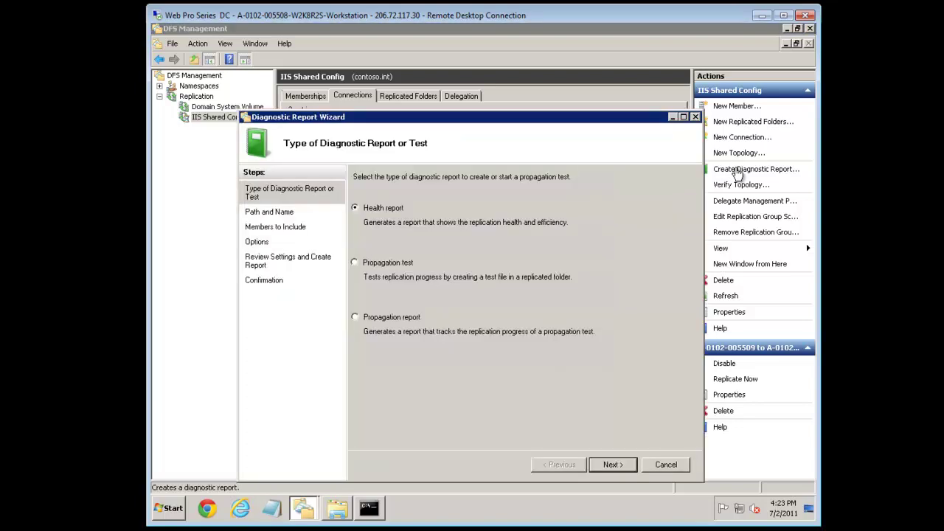
pyautogui.click(611, 465)
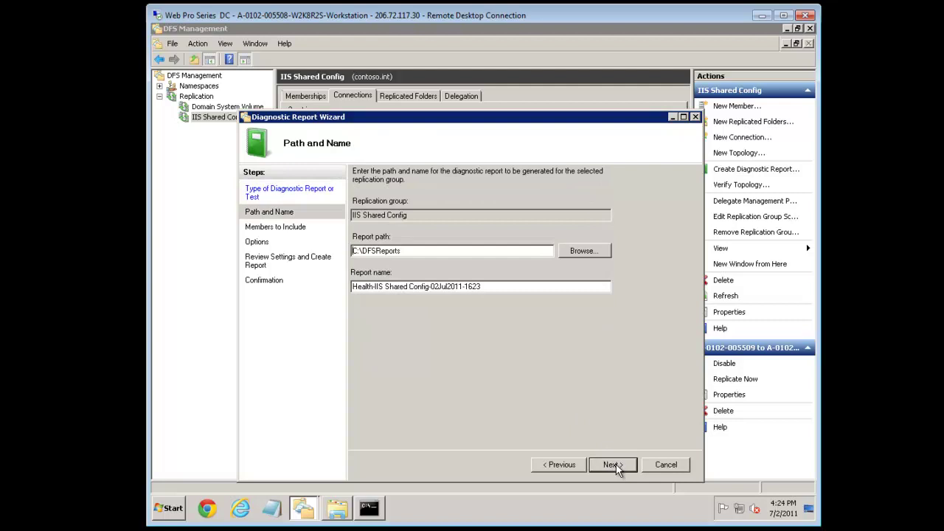
pyautogui.click(616, 467)
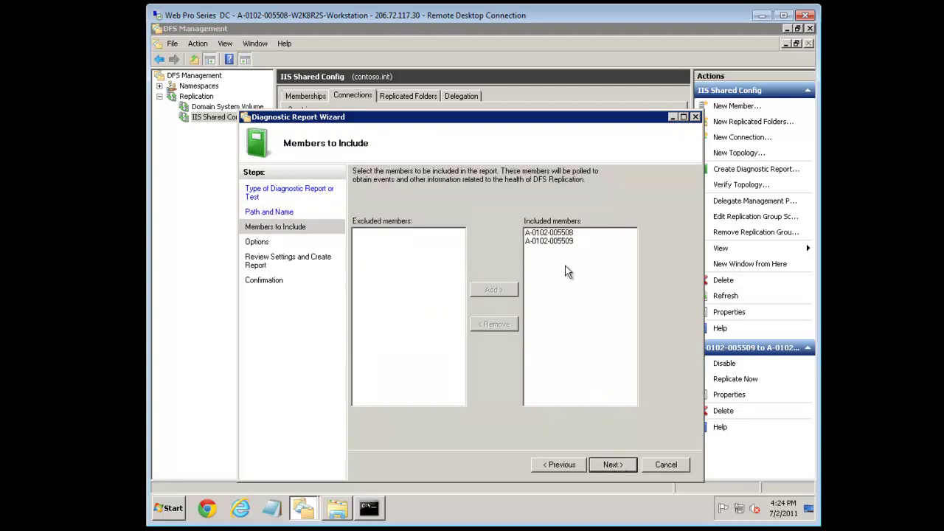
pyautogui.click(613, 465)
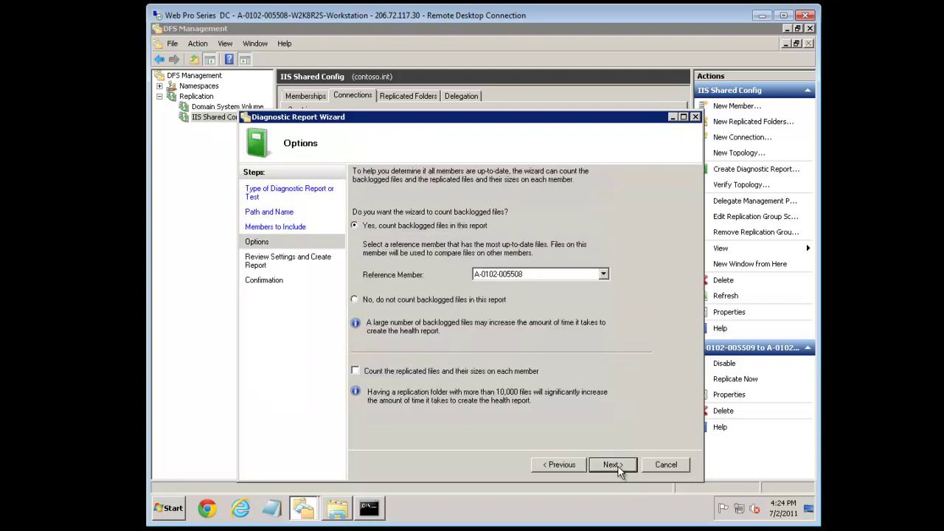
pyautogui.click(618, 471)
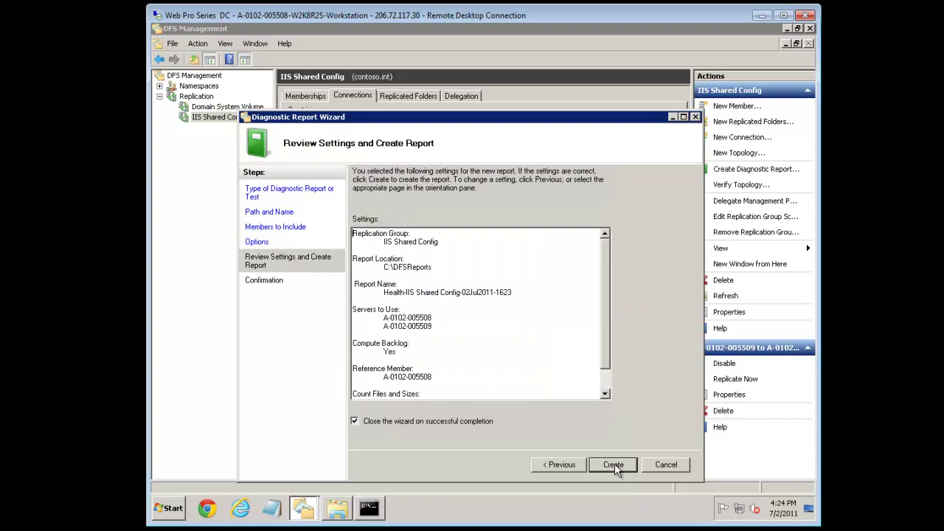
pyautogui.click(568, 465)
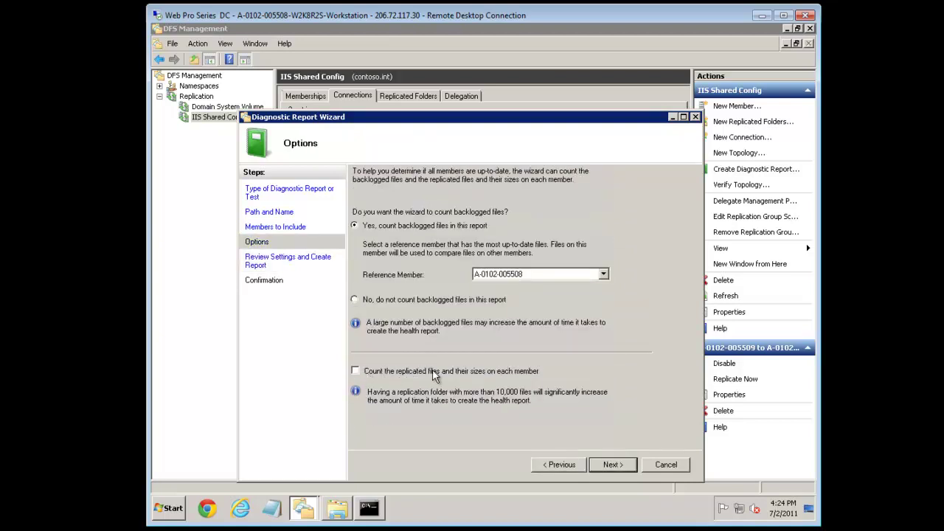
pyautogui.click(614, 466)
pyautogui.click(614, 466)
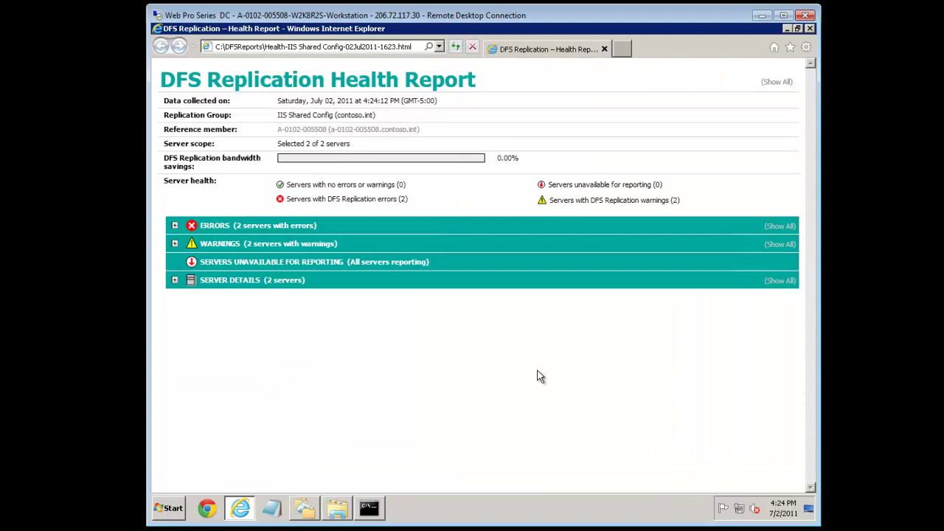
# Expand the errors section of the health report and the error entries of both servers.
pyautogui.click(222, 230)
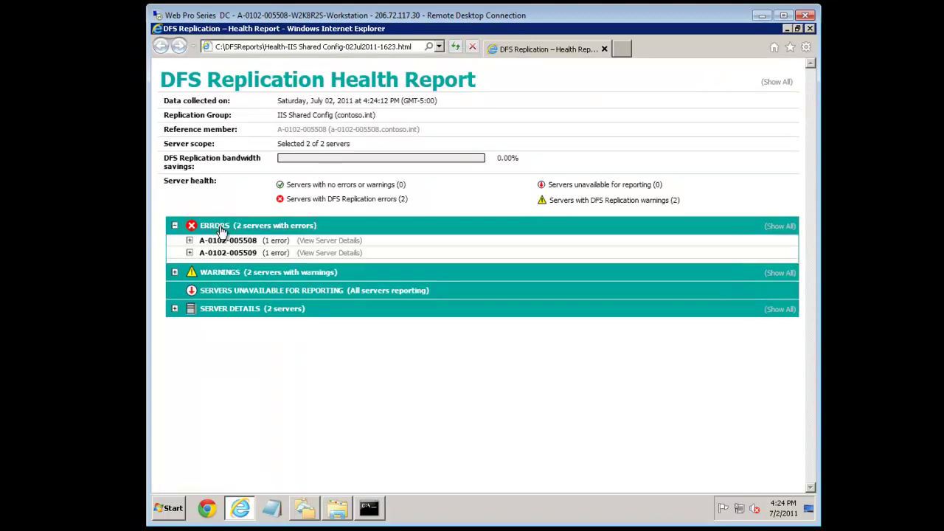
pyautogui.click(189, 252)
pyautogui.click(190, 240)
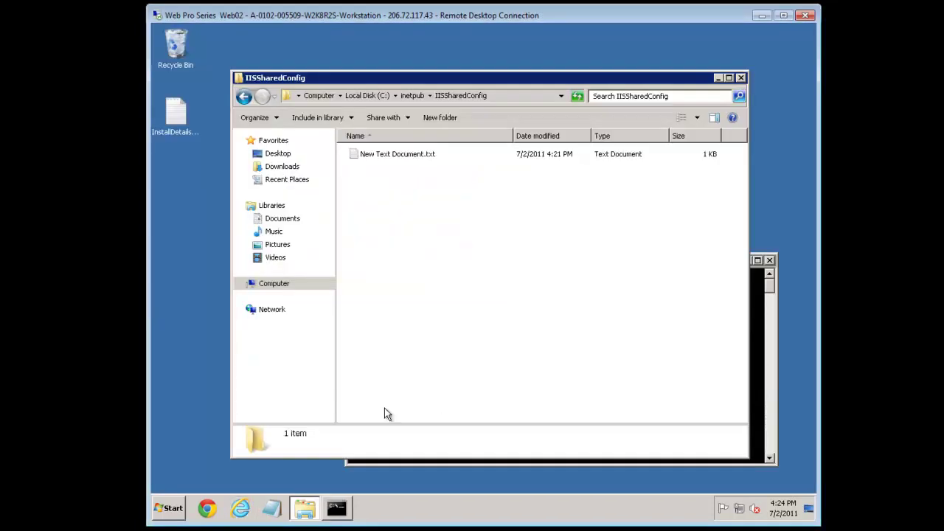
# Switch to Web02, open Event Viewer and inspect recent events in the Windows Application log.
pyautogui.click(180, 509)
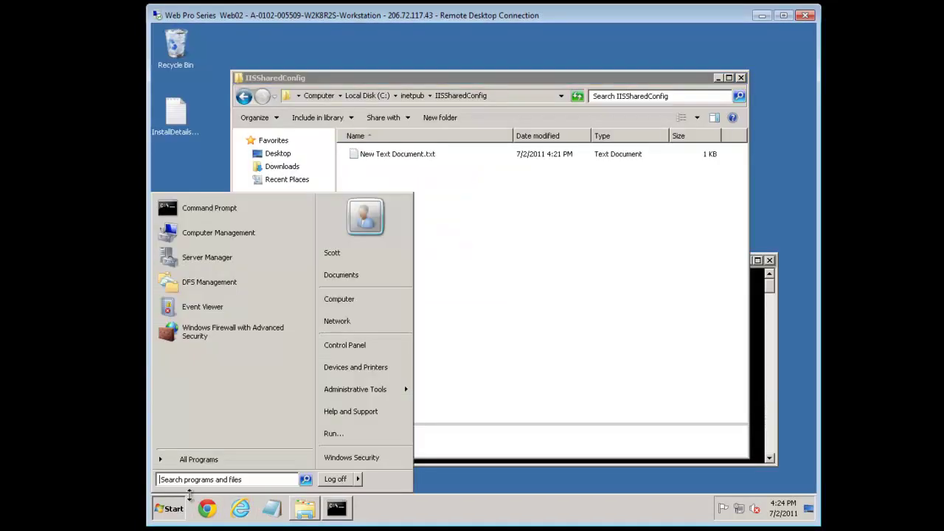
pyautogui.moveTo(352, 396)
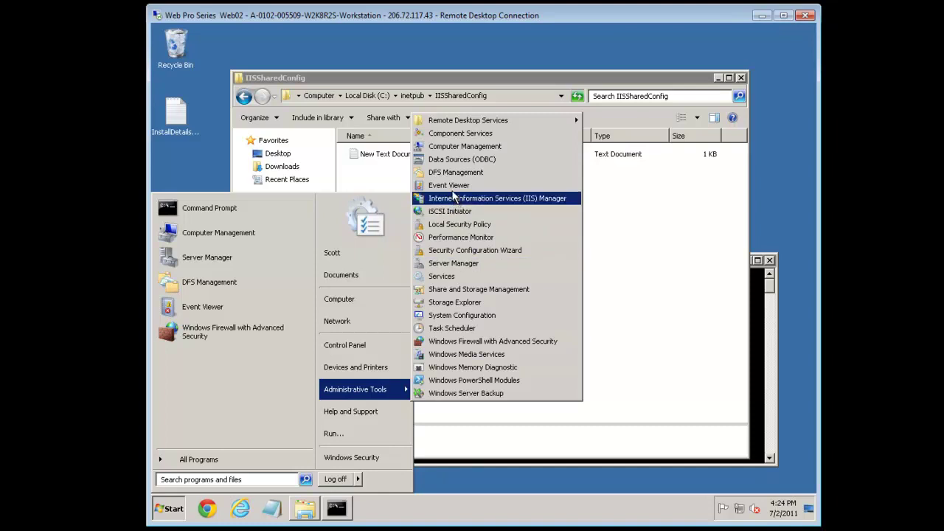
pyautogui.click(453, 196)
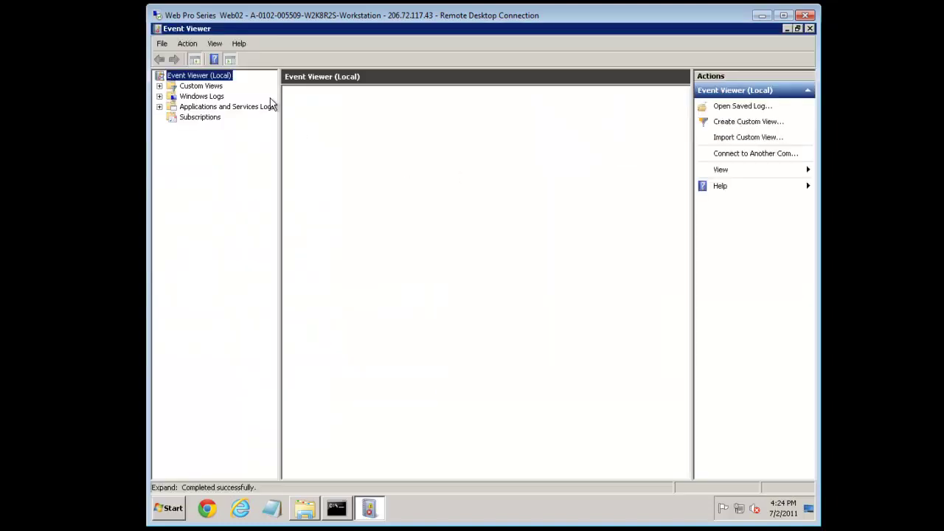
pyautogui.doubleClick(193, 97)
pyautogui.click(214, 108)
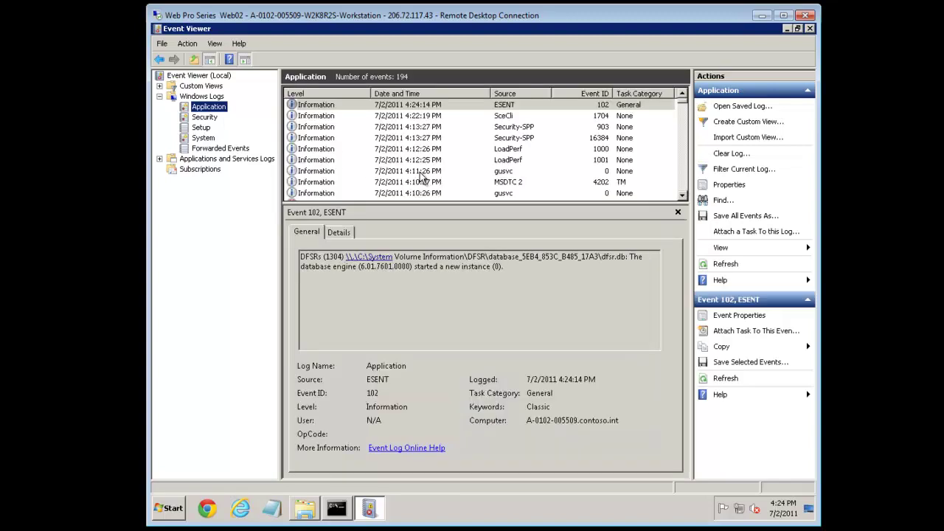
pyautogui.click(508, 128)
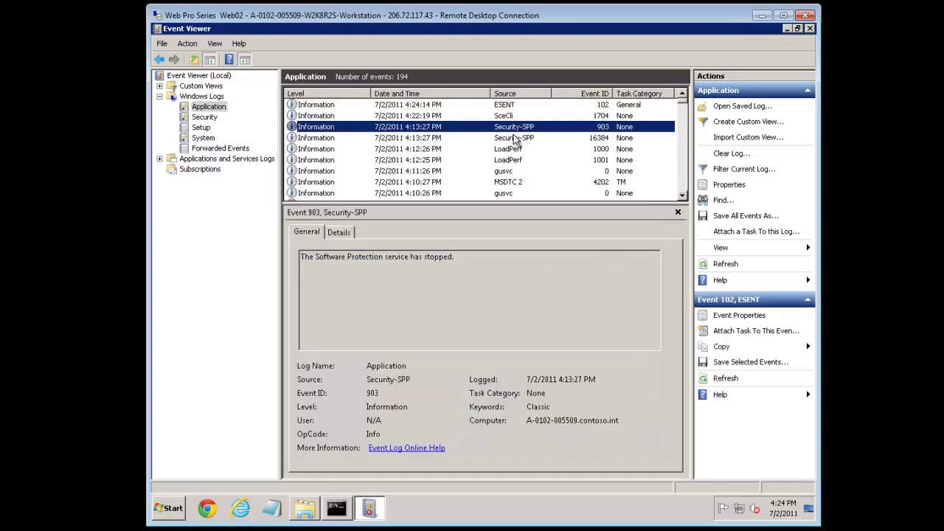
pyautogui.click(499, 193)
# Examine the most recent events in the Windows System log one by one, from the DNS Client warning up to the newest entry.
pyautogui.click(204, 138)
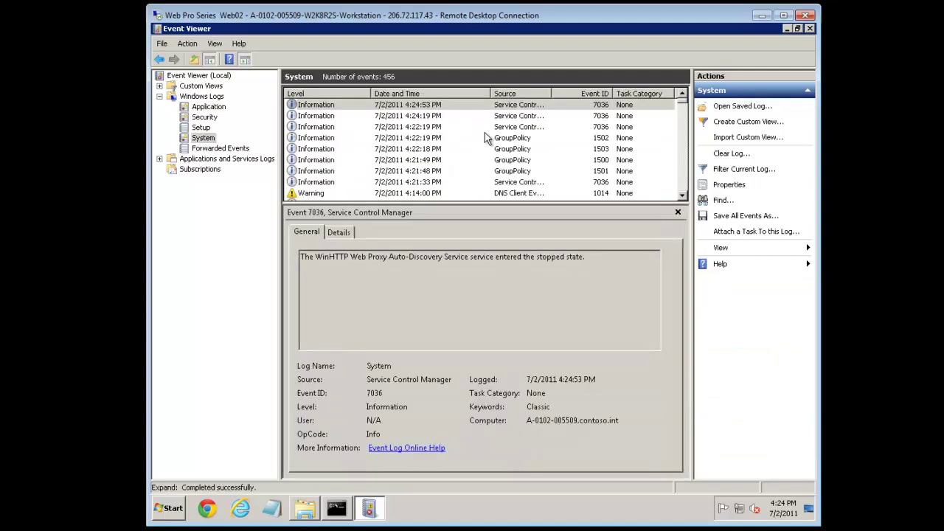
pyautogui.click(490, 194)
pyautogui.click(490, 182)
pyautogui.click(490, 170)
pyautogui.click(489, 160)
pyautogui.click(487, 148)
pyautogui.click(485, 137)
pyautogui.click(483, 127)
pyautogui.click(479, 115)
pyautogui.click(480, 104)
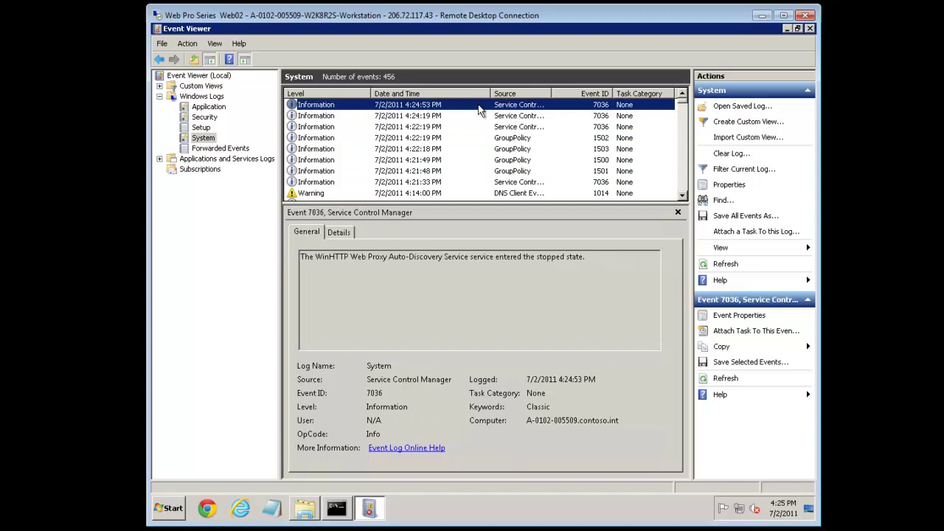
# Open Services on Web02 and restart the DFS Replication service.
pyautogui.press('super')
pyautogui.moveTo(361, 388)
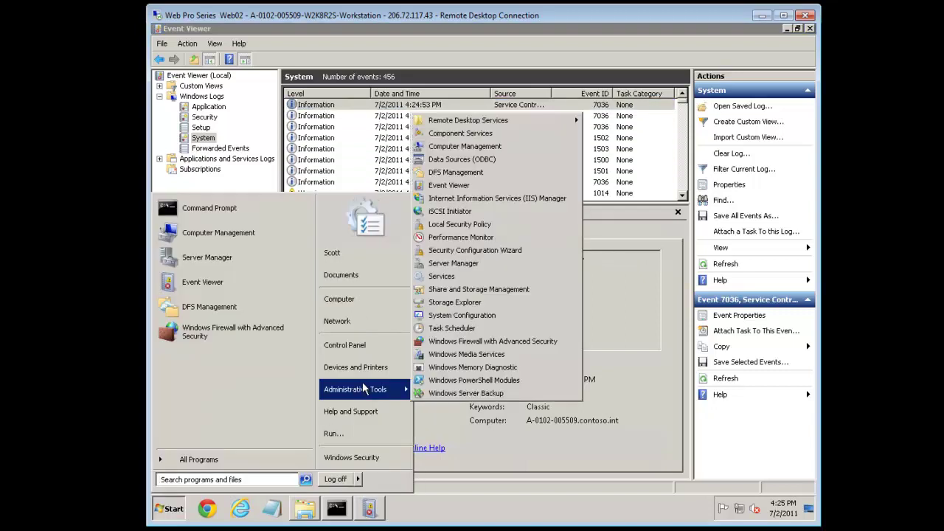
pyautogui.click(444, 276)
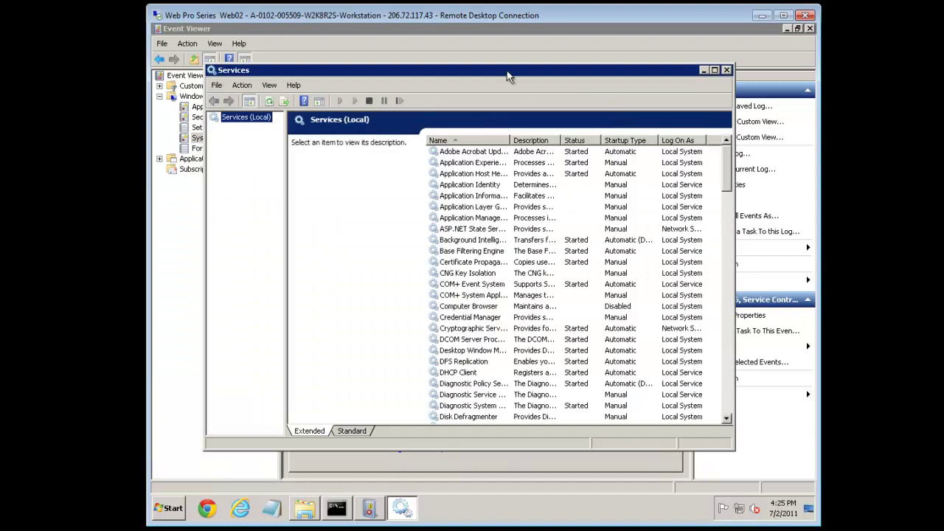
pyautogui.moveTo(508, 76); pyautogui.dragTo(478, 51)
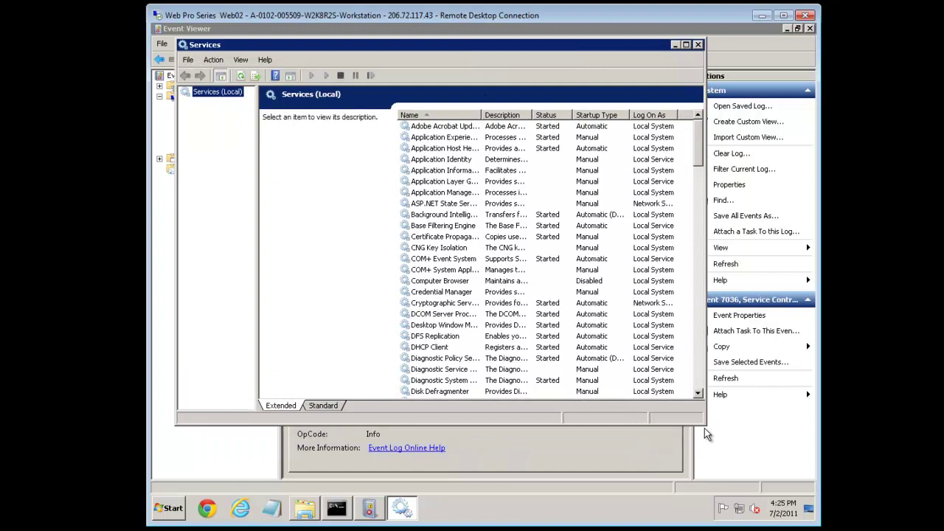
pyautogui.moveTo(704, 422); pyautogui.dragTo(744, 467)
pyautogui.click(439, 205)
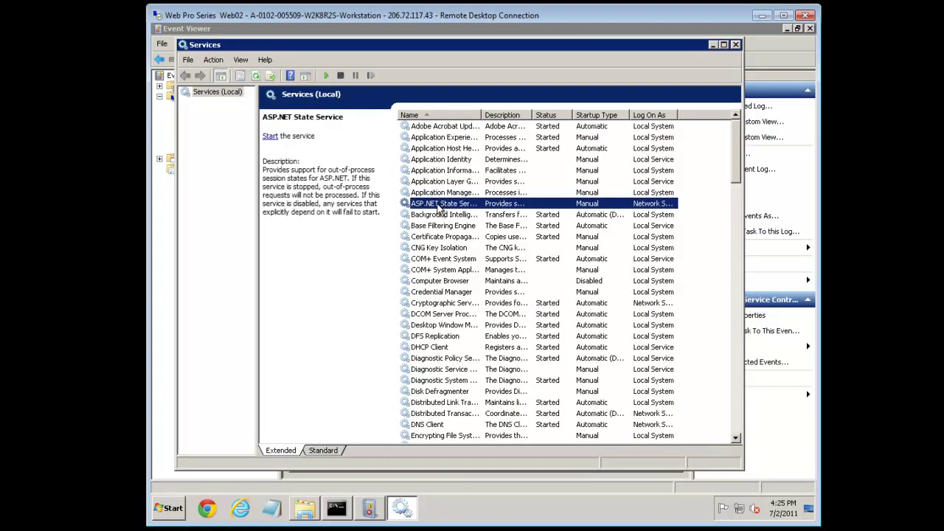
pyautogui.click(445, 315)
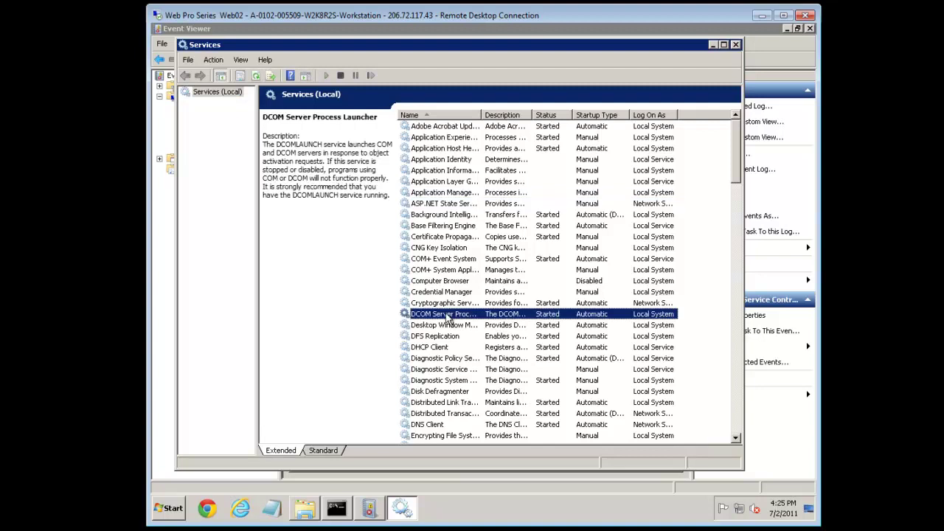
pyautogui.click(457, 337)
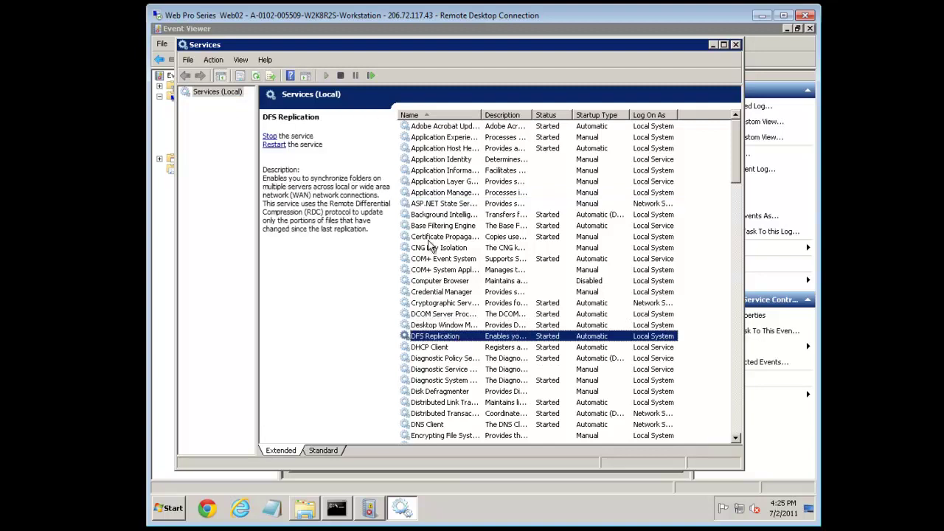
pyautogui.click(370, 79)
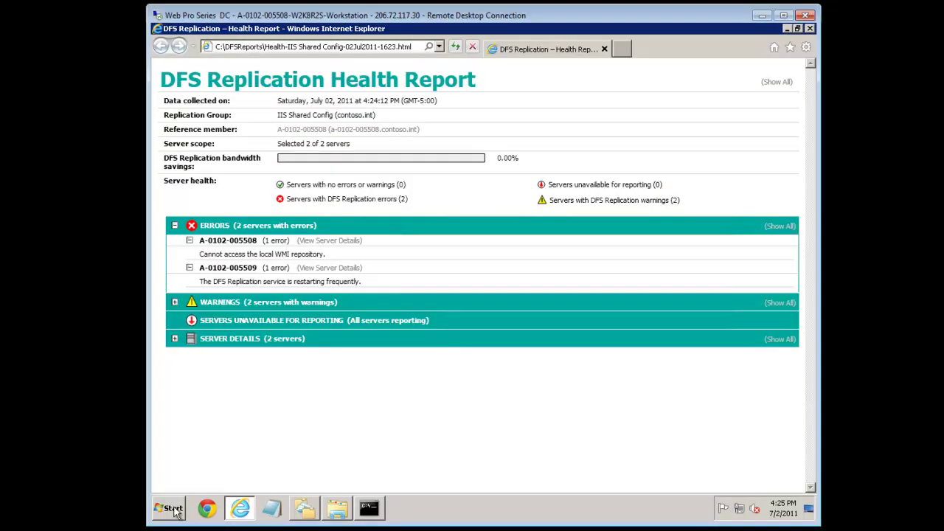
# Switch to the DC server, restart its DFS Replication service in Services, and close Services and the health report.
pyautogui.click(174, 509)
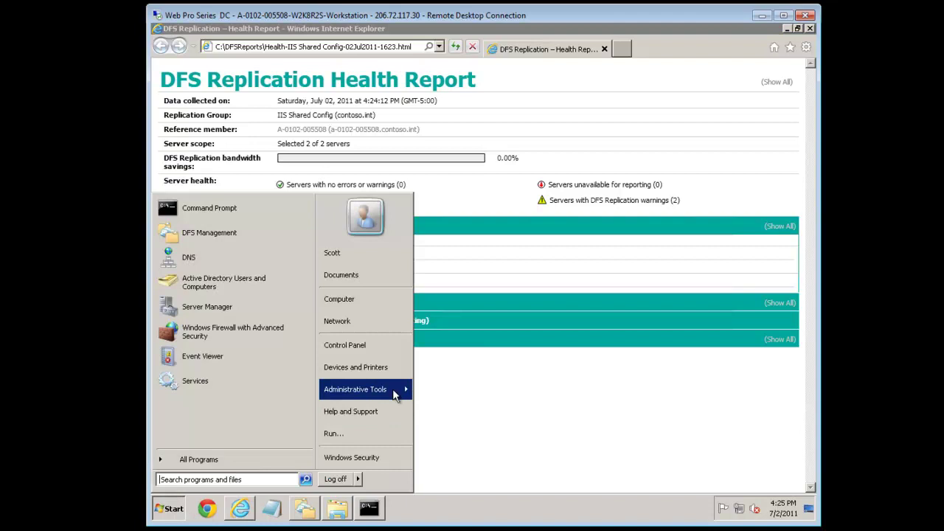
pyautogui.moveTo(396, 395)
pyautogui.click(452, 408)
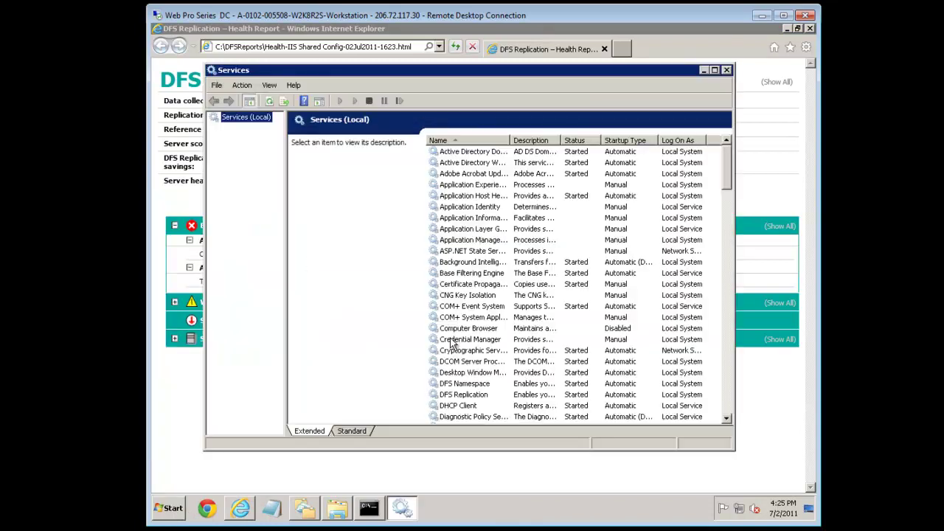
pyautogui.click(459, 241)
pyautogui.press('d')
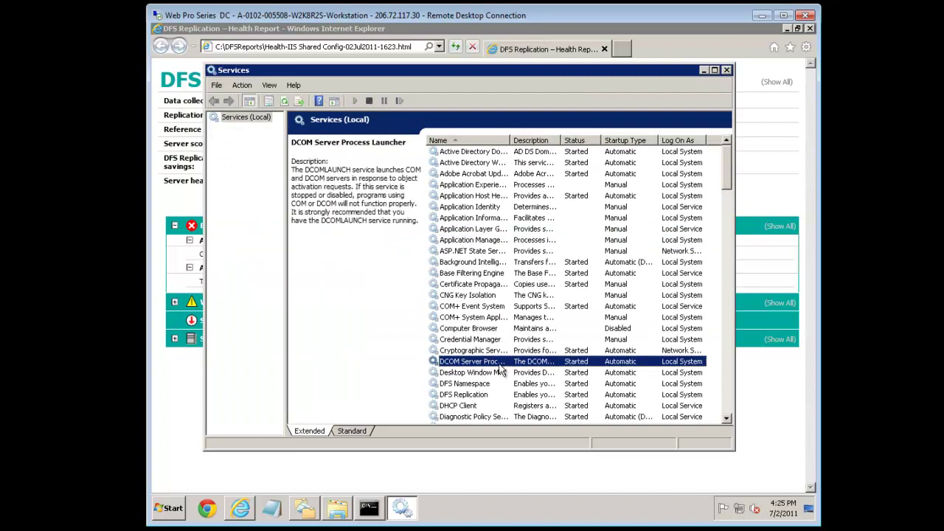
pyautogui.click(472, 396)
pyautogui.click(399, 101)
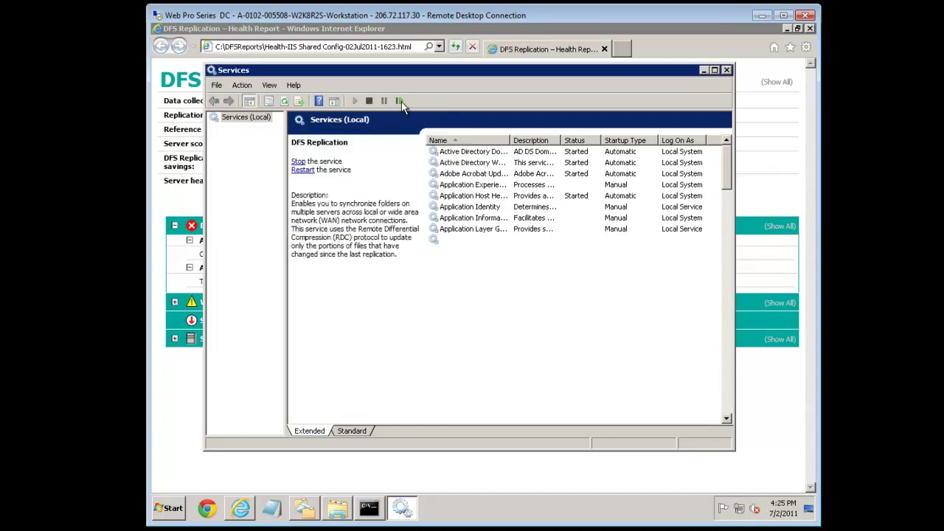
pyautogui.click(727, 71)
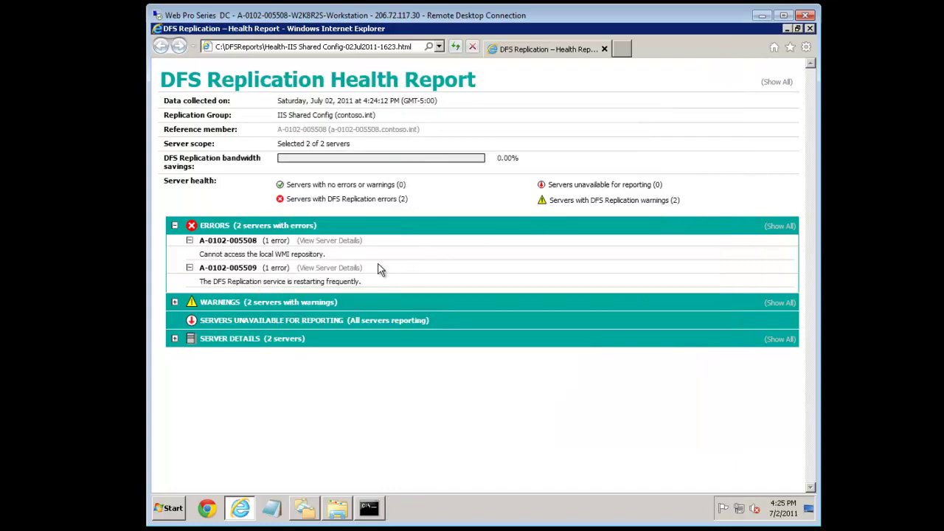
pyautogui.click(810, 28)
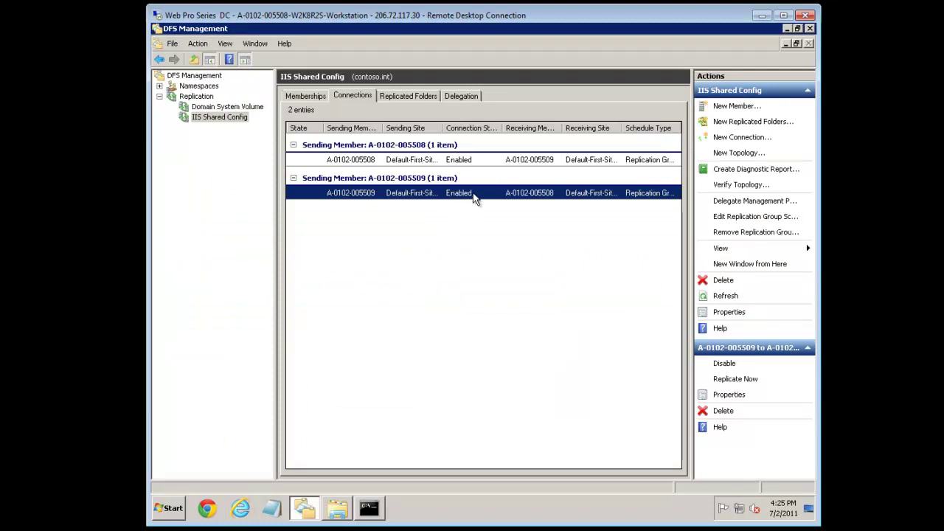
# Duplicate New Text Document.txt in the DC's IISSharedConfig folder and check the same folder on Web02.
pyautogui.click(339, 509)
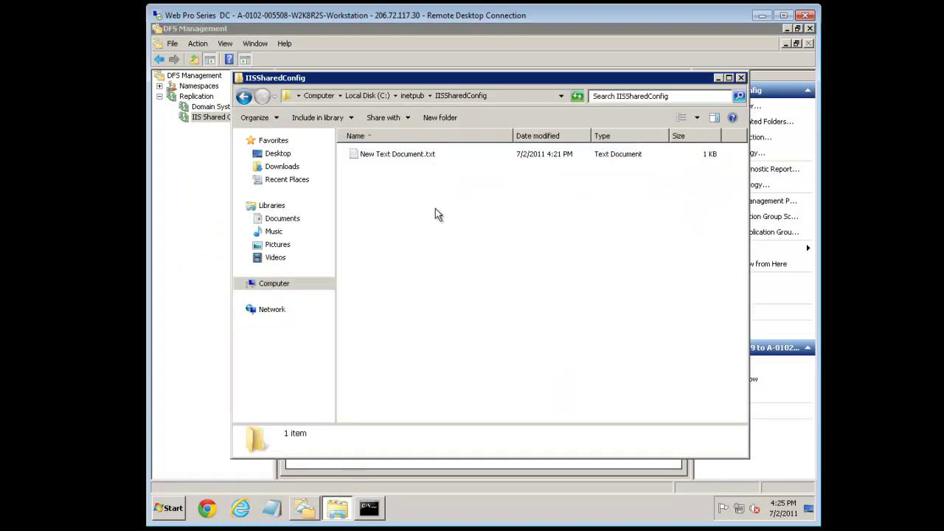
pyautogui.rightClick(435, 214)
pyautogui.click(416, 159)
pyautogui.hotkey('ctrl', 'c')
pyautogui.hotkey('ctrl', 'v')
pyautogui.click(442, 204)
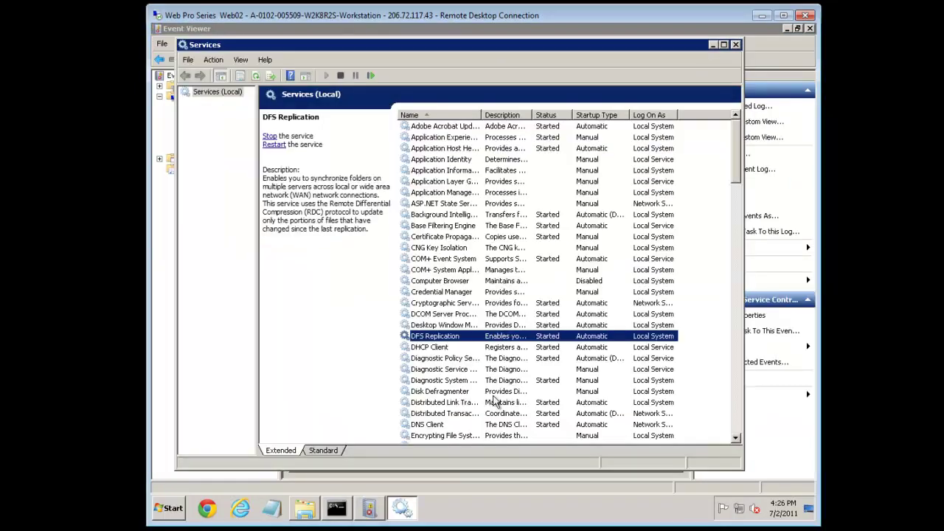
pyautogui.click(314, 505)
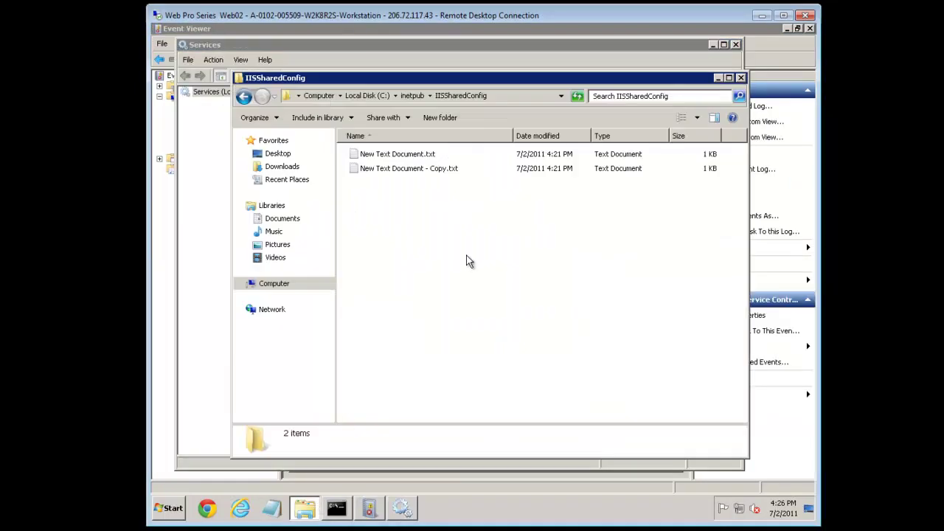
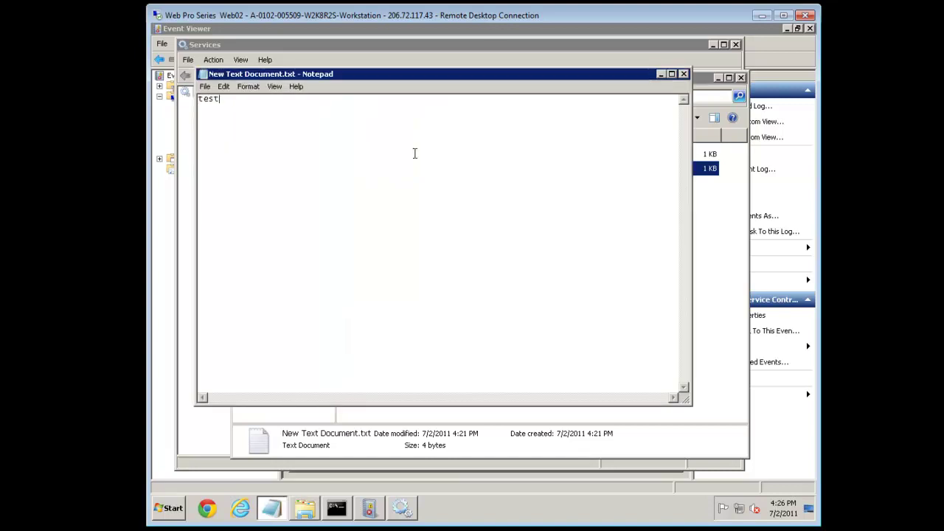
# Append "- This is a change to the doc" to New Text Document.txt on Web02, save it and close Notepad.
pyautogui.write('- This is a change to the doc')
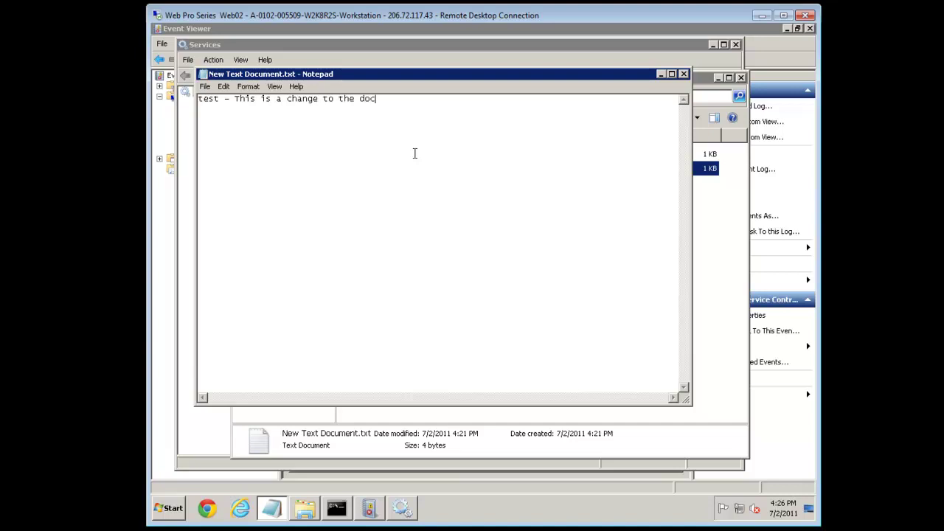
pyautogui.hotkey('alt', 'f')
pyautogui.press('x')
pyautogui.press('Return')
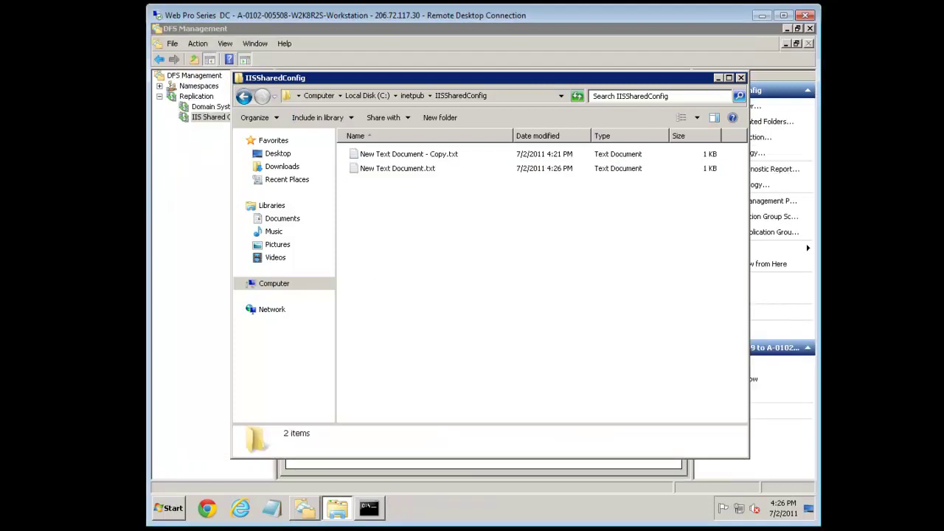
# Open New Text Document.txt on the DC to check its text, close it and select the copied file.
pyautogui.doubleClick(396, 168)
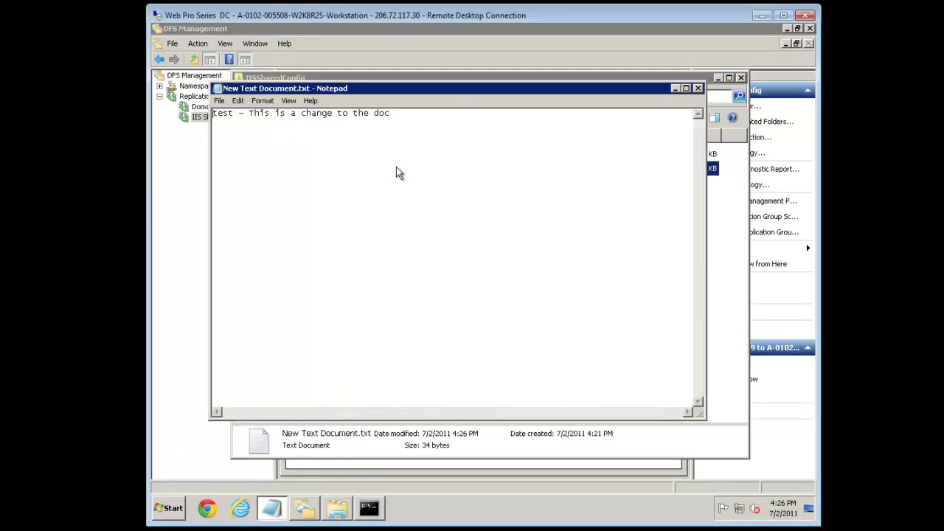
pyautogui.click(698, 88)
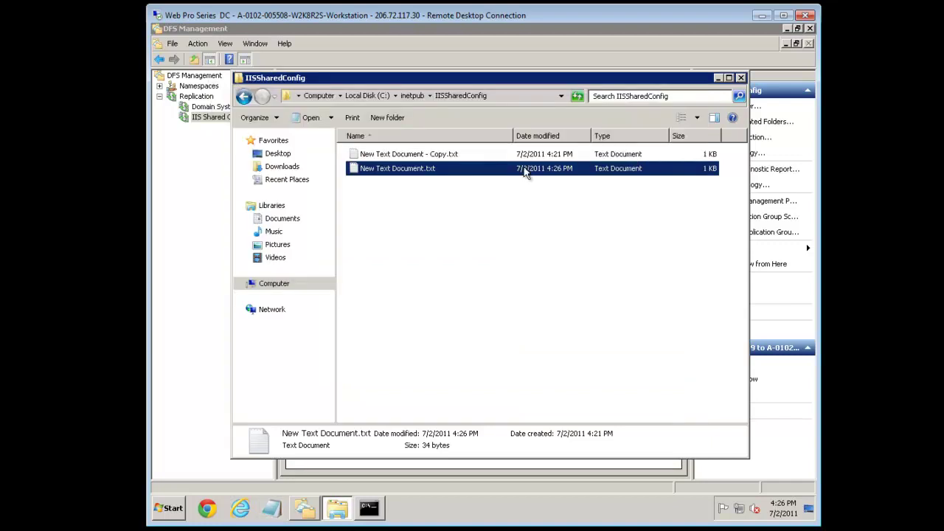
pyautogui.click(434, 155)
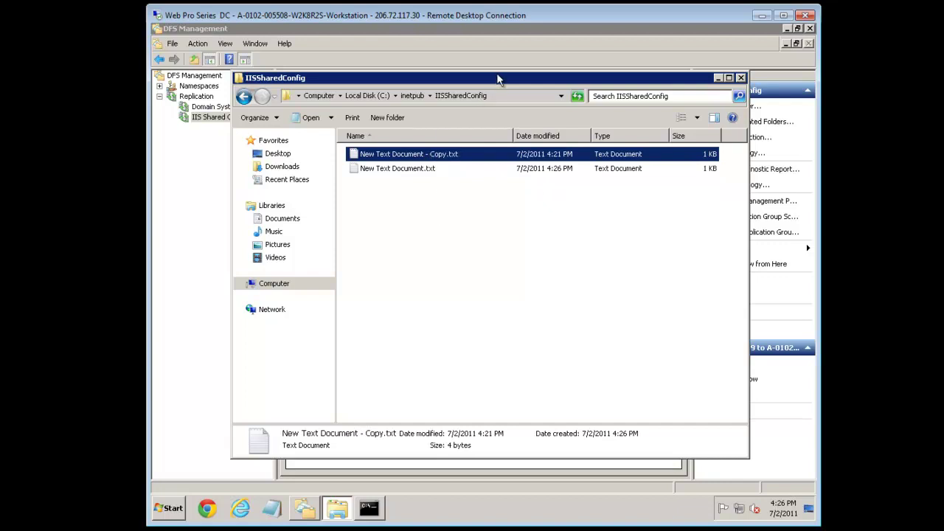
# Arrange the DC and Web02 remote sessions side by side so both IISSharedConfig file lists can be compared.
pyautogui.moveTo(483, 78); pyautogui.dragTo(693, 46)
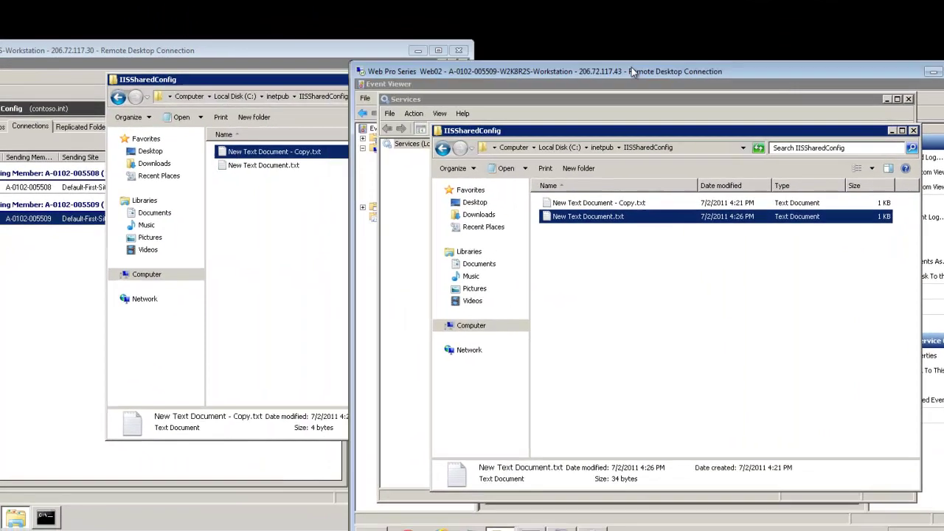
pyautogui.moveTo(631, 68); pyautogui.dragTo(739, 44)
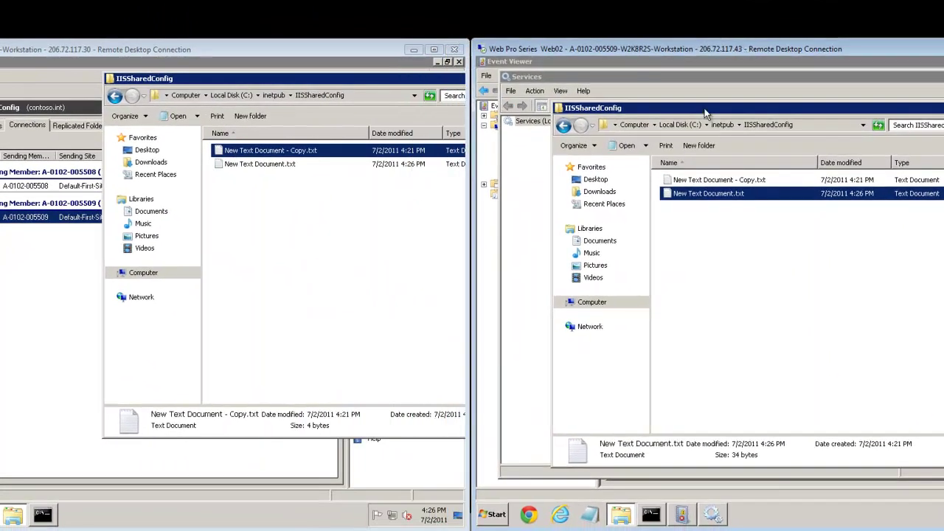
pyautogui.moveTo(708, 111); pyautogui.dragTo(636, 86)
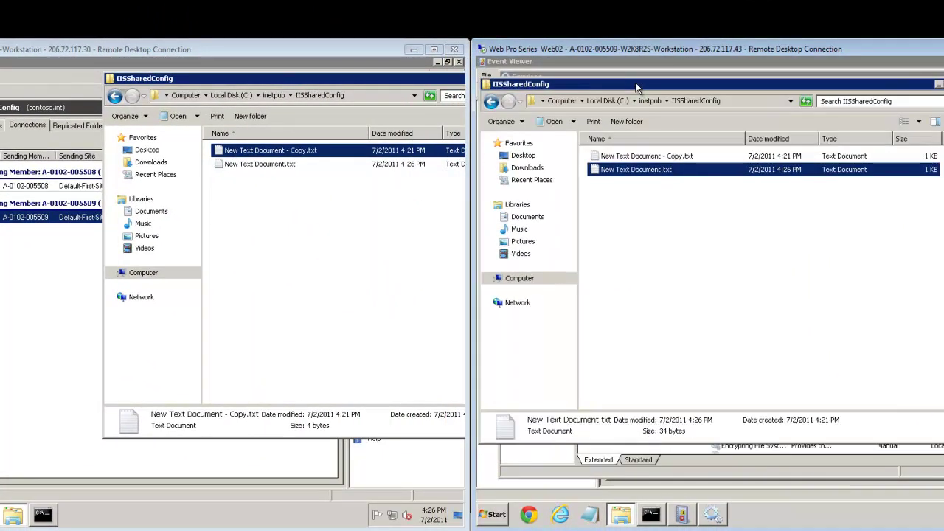
pyautogui.click(316, 179)
pyautogui.click(285, 153)
pyautogui.moveTo(550, 85)
pyautogui.mouseDown()
pyautogui.moveTo(542, 92)
pyautogui.moveTo(550, 72)
pyautogui.mouseUp()
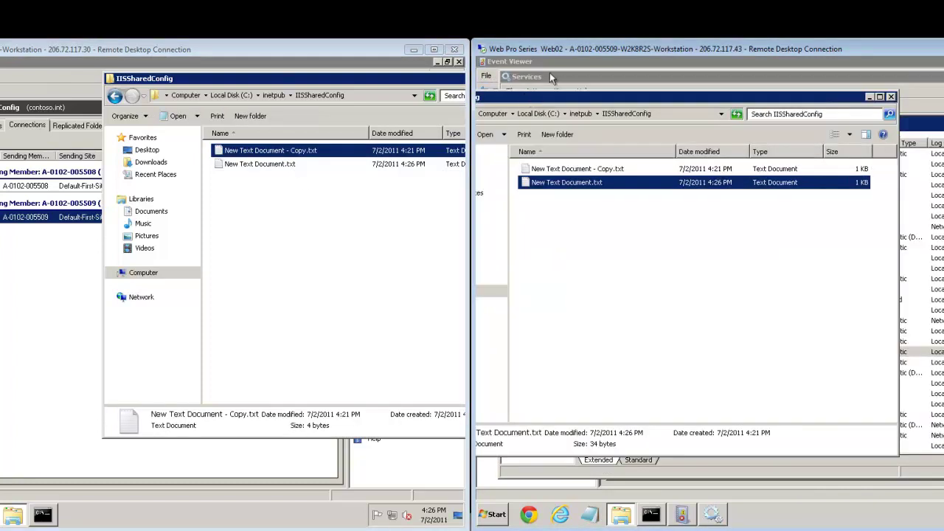
# Delete New Text Document - Copy.txt from the DC's IISSharedConfig folder.
pyautogui.click(220, 154)
pyautogui.press('Delete')
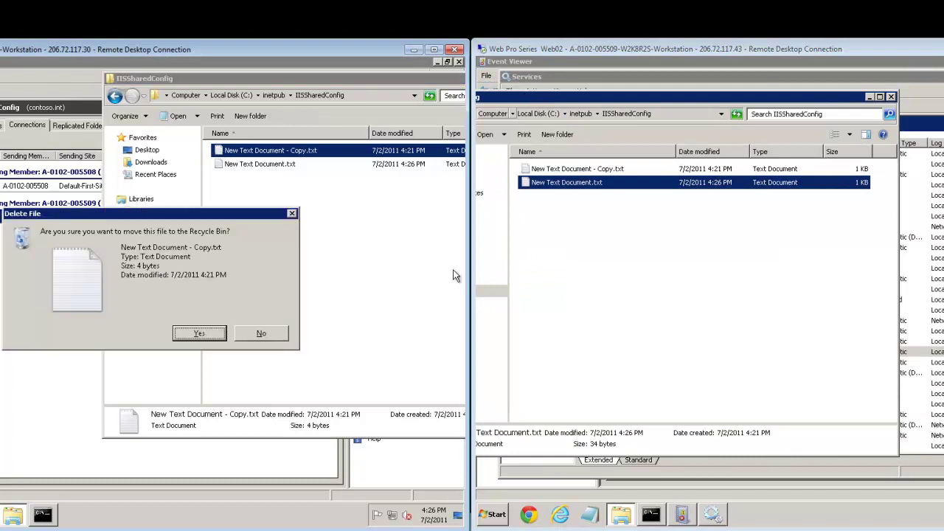
pyautogui.click(196, 333)
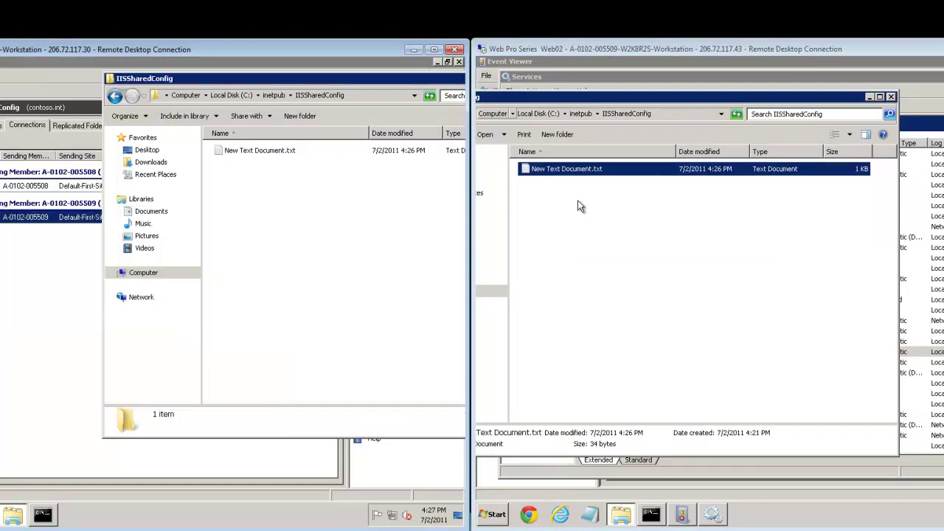
# Open New Text Document.txt on Web02 and repeat the line "test - This is a change to the doc" on four lines.
pyautogui.doubleClick(567, 168)
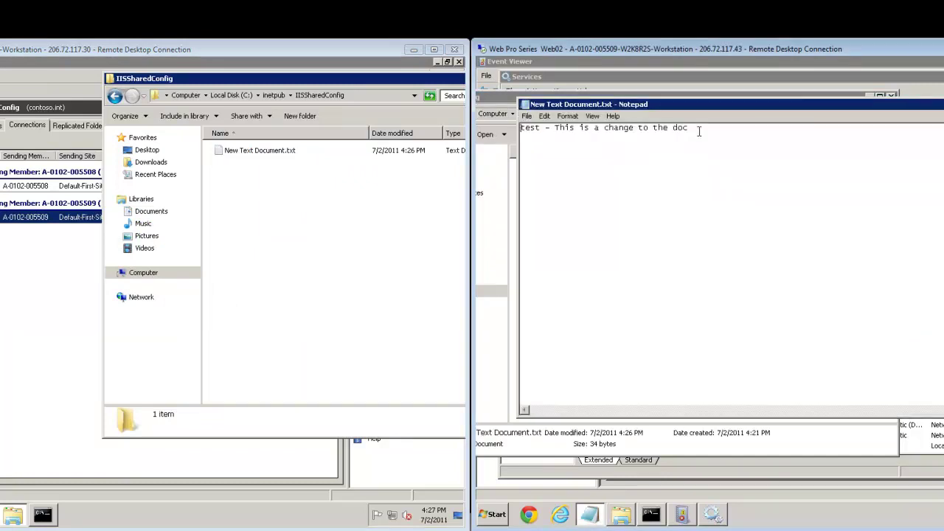
pyautogui.hotkey('ctrl', 'a')
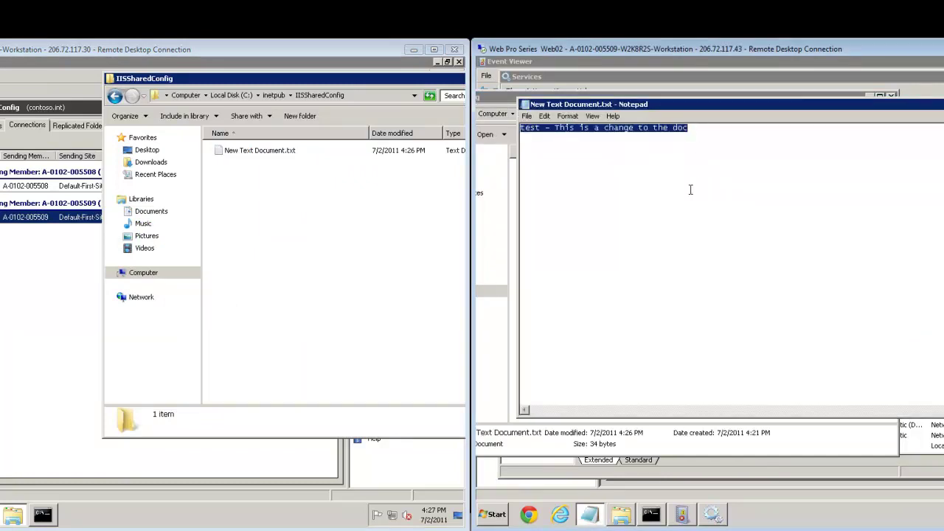
pyautogui.hotkey('ctrl', 'c')
pyautogui.hotkey('ctrl', 'v')
pyautogui.press('Return')
pyautogui.hotkey('ctrl', 'v')
pyautogui.press('Return')
pyautogui.hotkey('ctrl', 'v')
pyautogui.press('Return')
pyautogui.hotkey('ctrl', 'v')
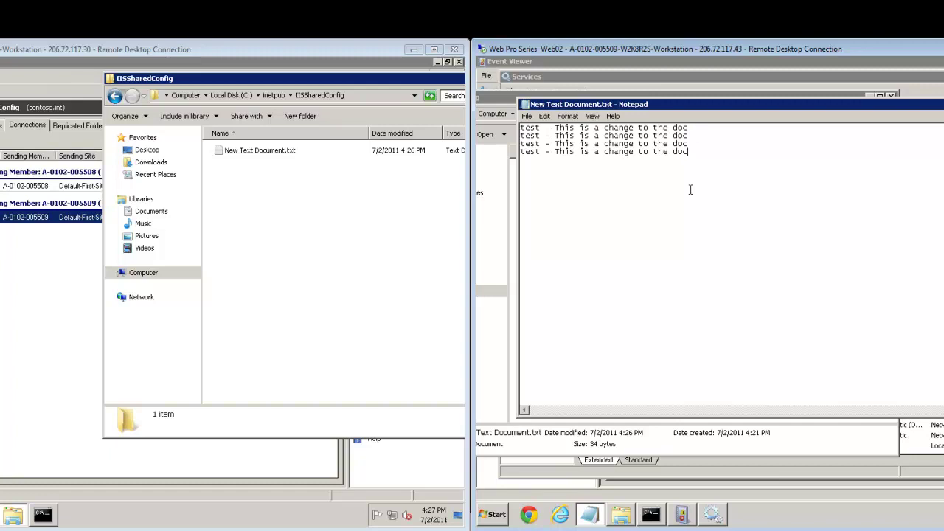
# Open New Text Document.txt on the DC to check its contents, and close the document and the IISSharedConfig folder.
pyautogui.doubleClick(256, 150)
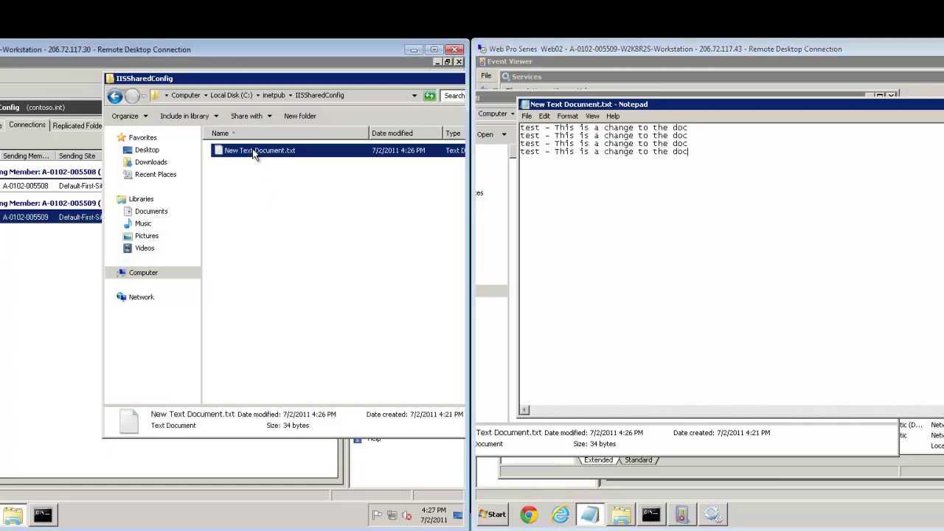
pyautogui.moveTo(185, 120); pyautogui.dragTo(433, 123)
pyautogui.hotkey('ctrl', 'a')
pyautogui.click(323, 193)
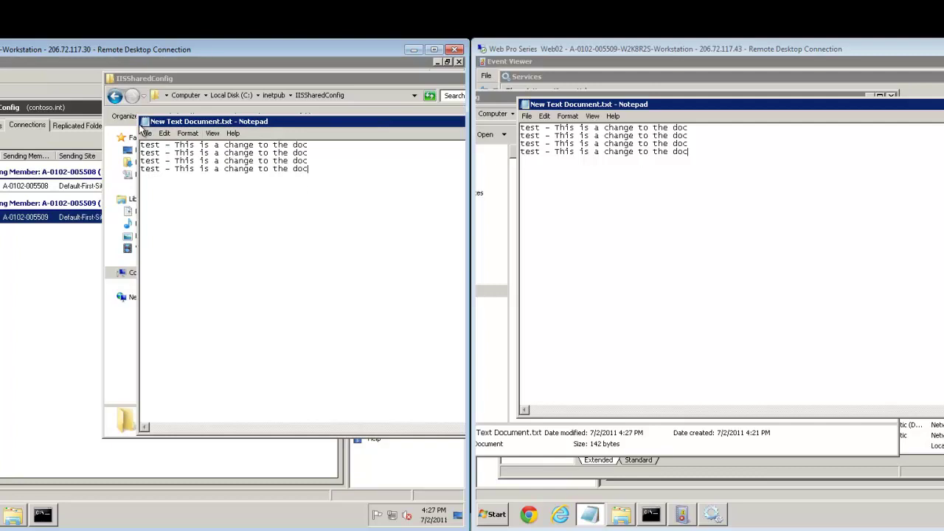
pyautogui.click(146, 132)
pyautogui.click(161, 200)
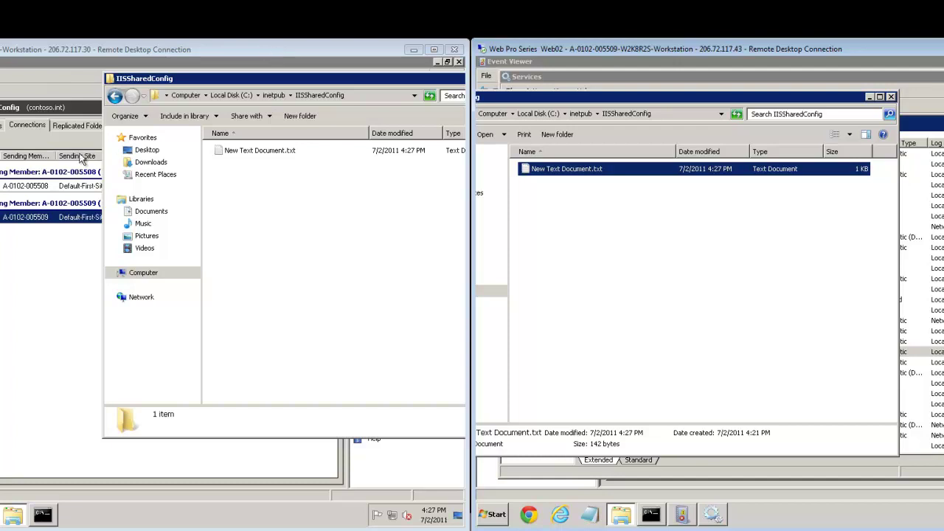
pyautogui.doubleClick(110, 79)
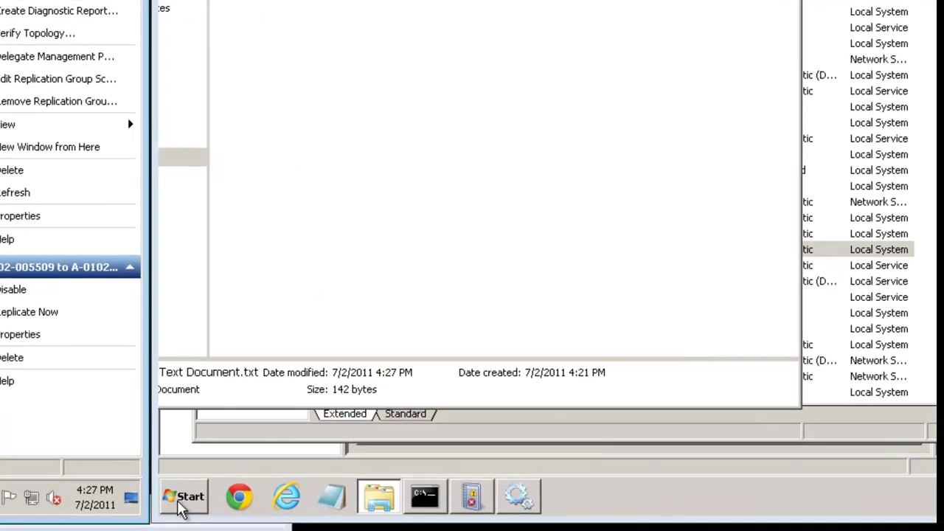
# Search for "fire" and open Windows Firewall with Advanced Security.
pyautogui.click(489, 517)
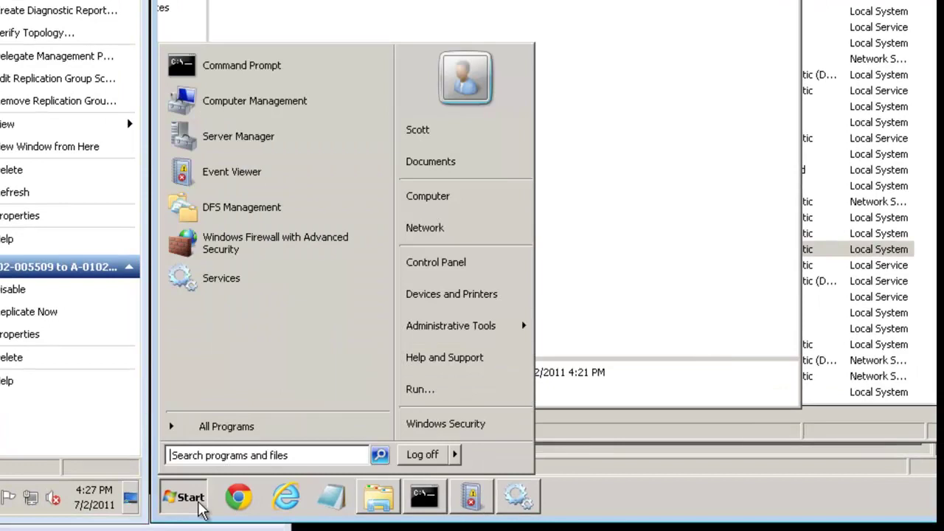
pyautogui.write('fire')
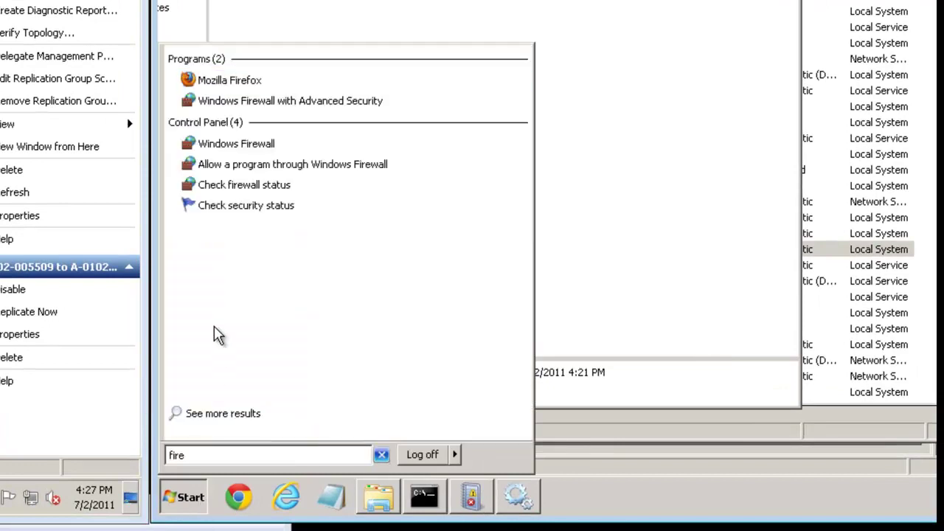
pyautogui.click(320, 103)
pyautogui.click(441, 40)
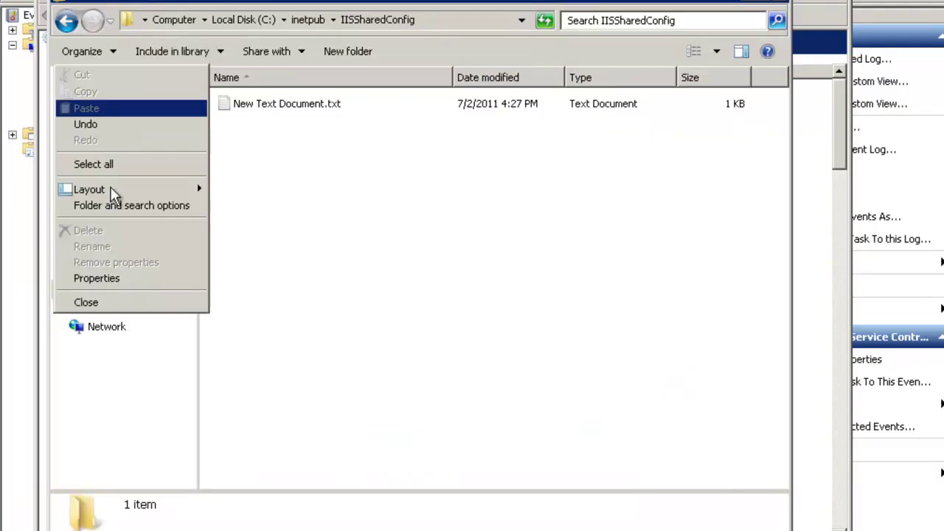
# Set the folder view options to show hidden files, empty drives, known file extensions and protected operating system files.
pyautogui.click(137, 206)
pyautogui.click(139, 90)
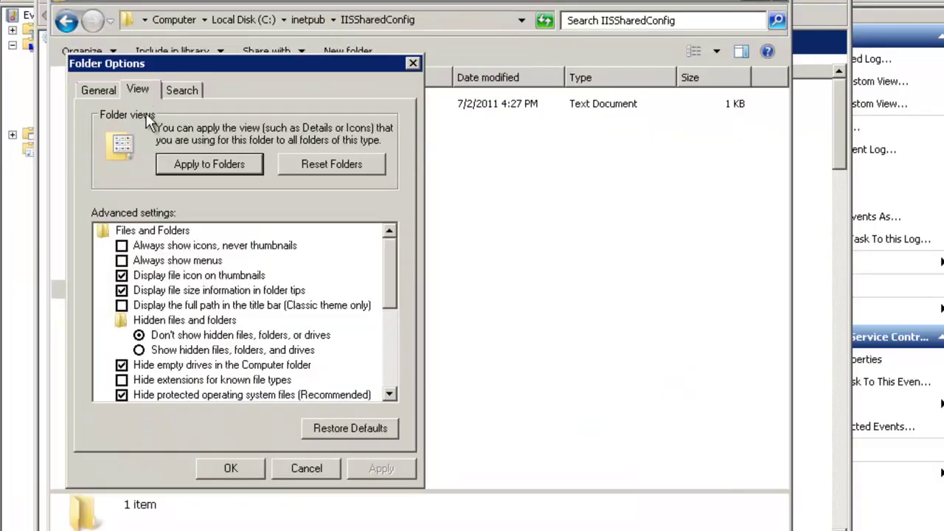
pyautogui.click(180, 350)
pyautogui.click(174, 380)
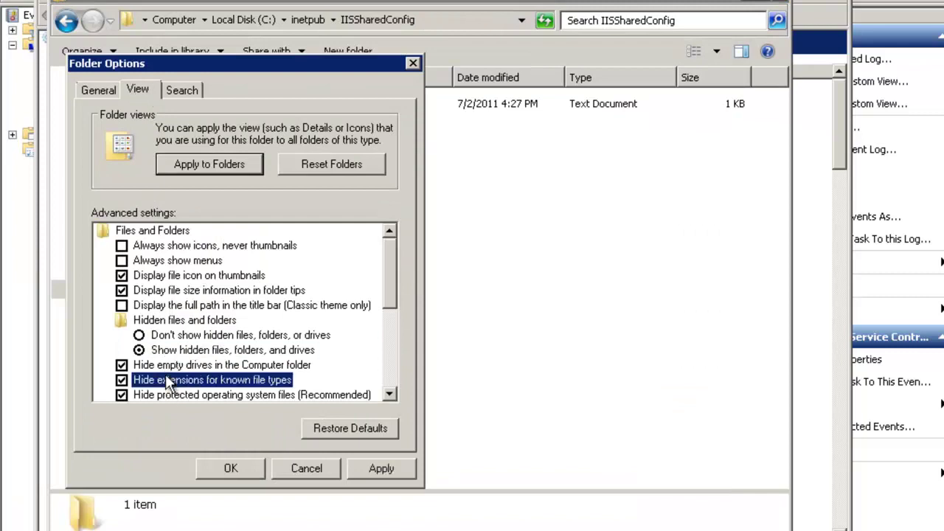
pyautogui.click(180, 364)
pyautogui.click(177, 394)
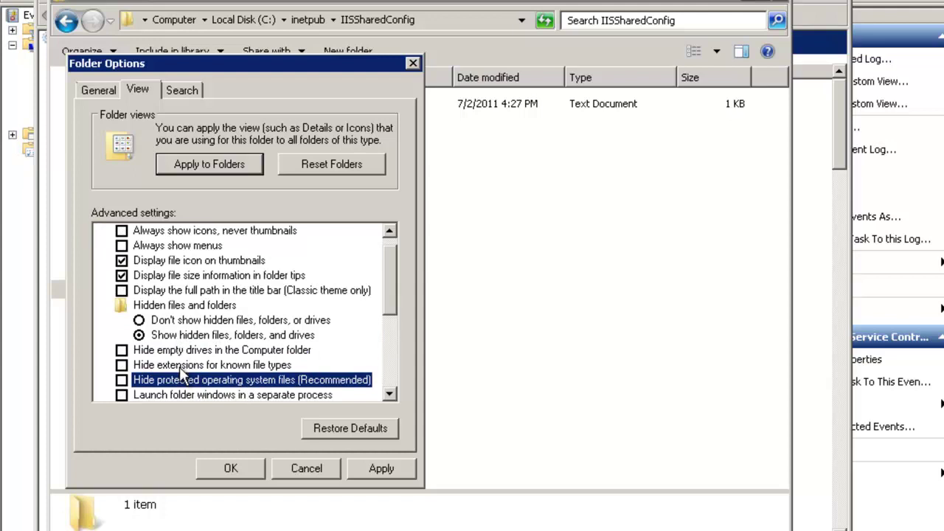
pyautogui.click(237, 469)
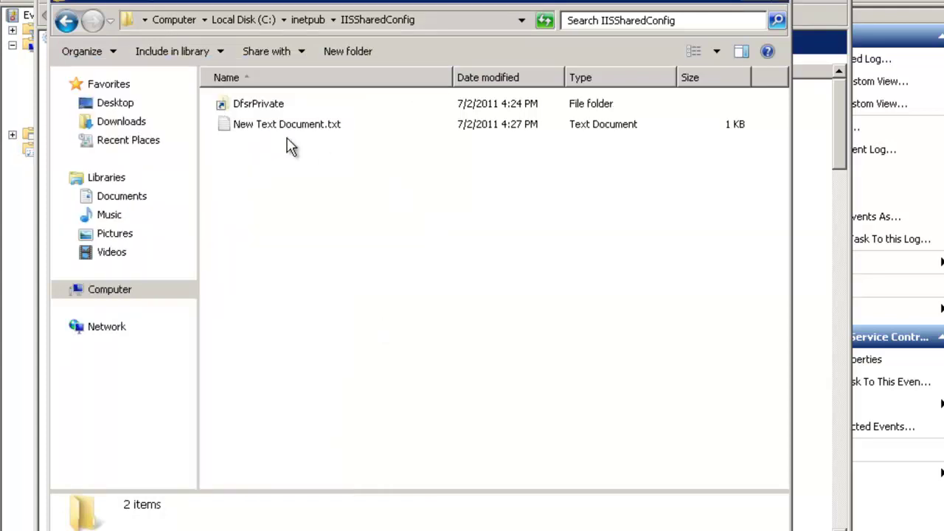
# Open ConflictAndDeleted inside IISSharedConfig's DfsrPrivate folder and delete the New Text Document conflict copy.
pyautogui.click(267, 105)
pyautogui.doubleClick(287, 111)
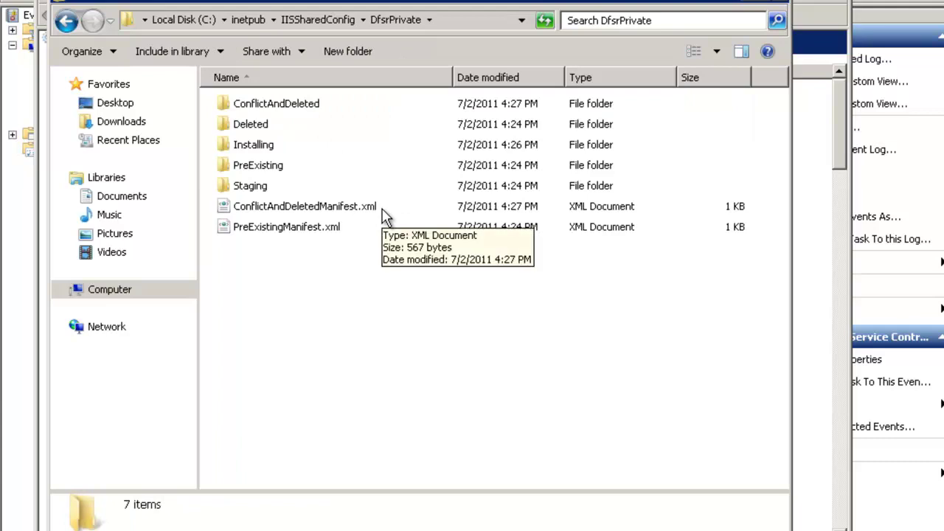
pyautogui.doubleClick(295, 103)
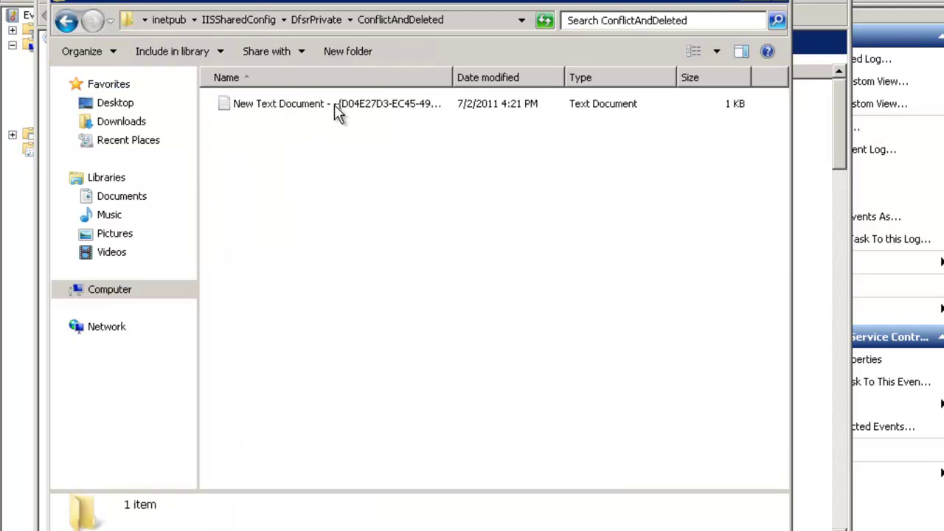
pyautogui.click(334, 104)
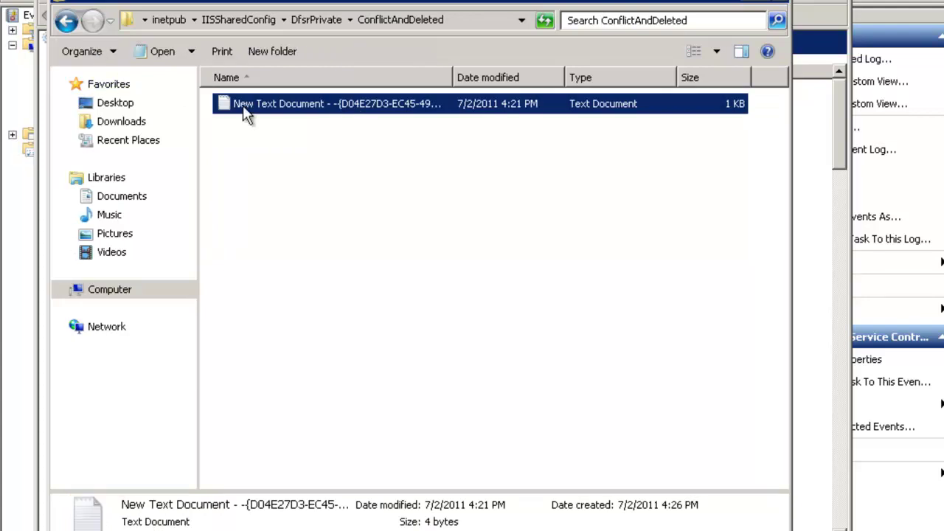
pyautogui.press('Delete')
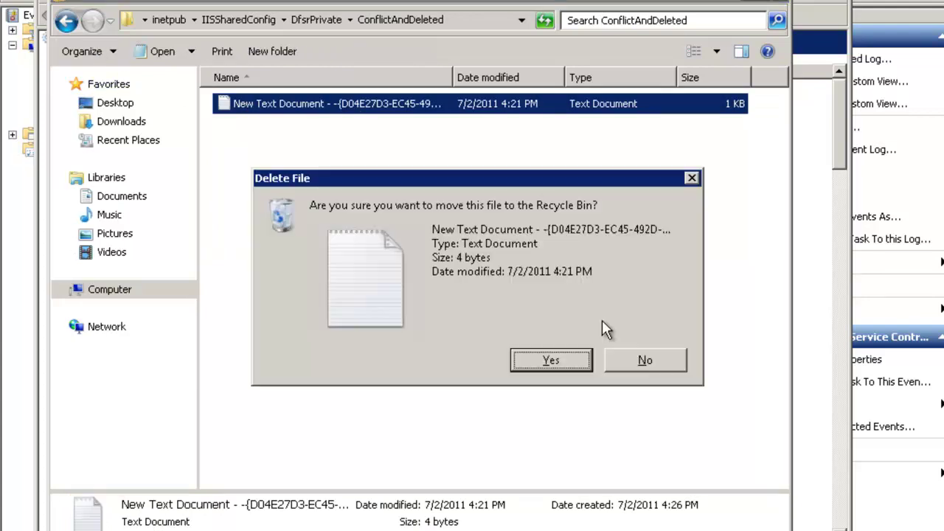
pyautogui.click(552, 358)
# Inspect the contents of the Deleted and Staging folders in DfsrPrivate, returning to DfsrPrivate.
pyautogui.click(65, 22)
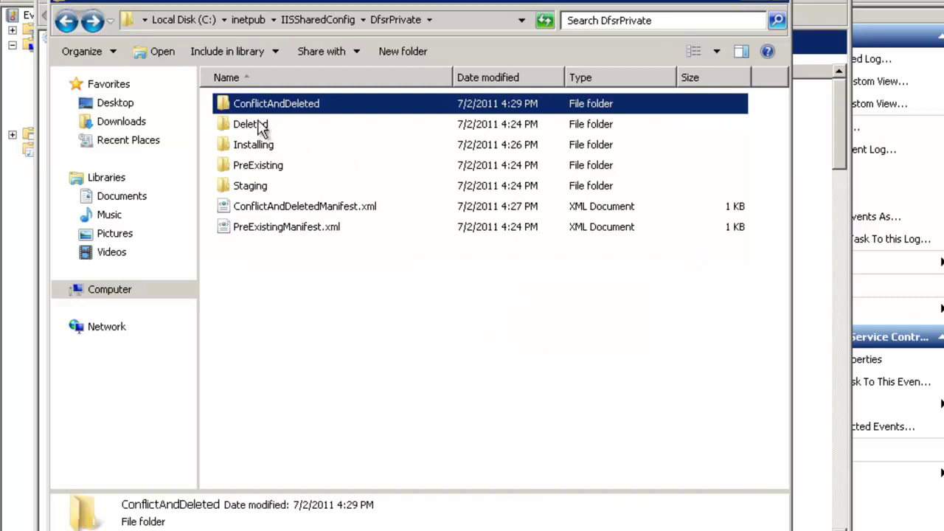
pyautogui.doubleClick(258, 153)
pyautogui.click(66, 22)
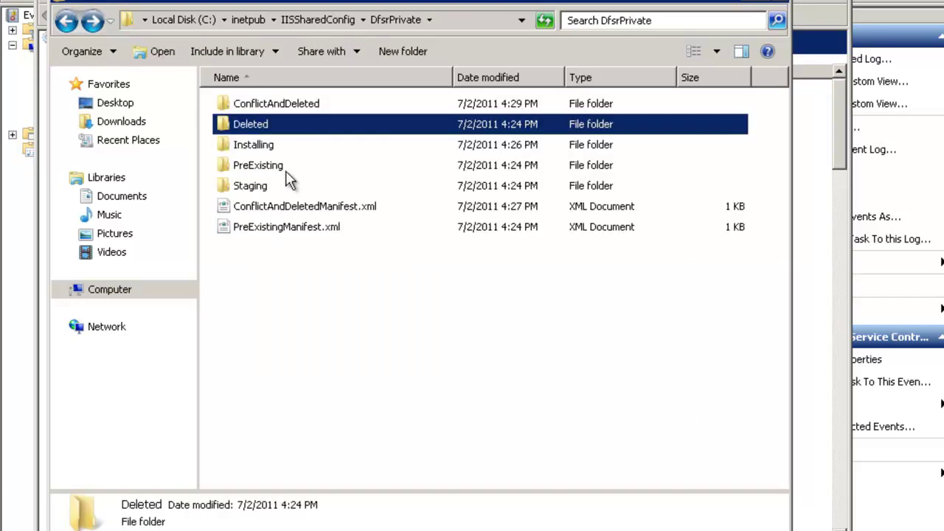
pyautogui.click(263, 188)
pyautogui.doubleClick(264, 187)
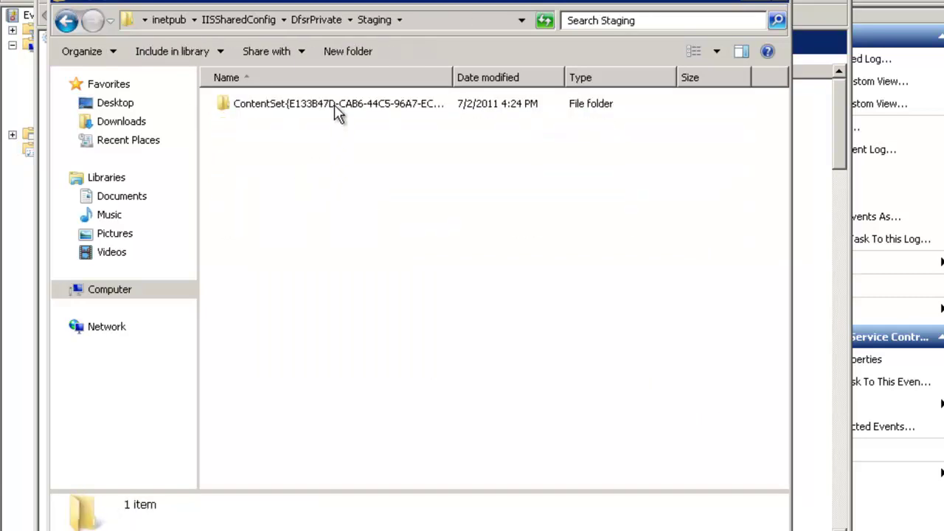
pyautogui.click(66, 21)
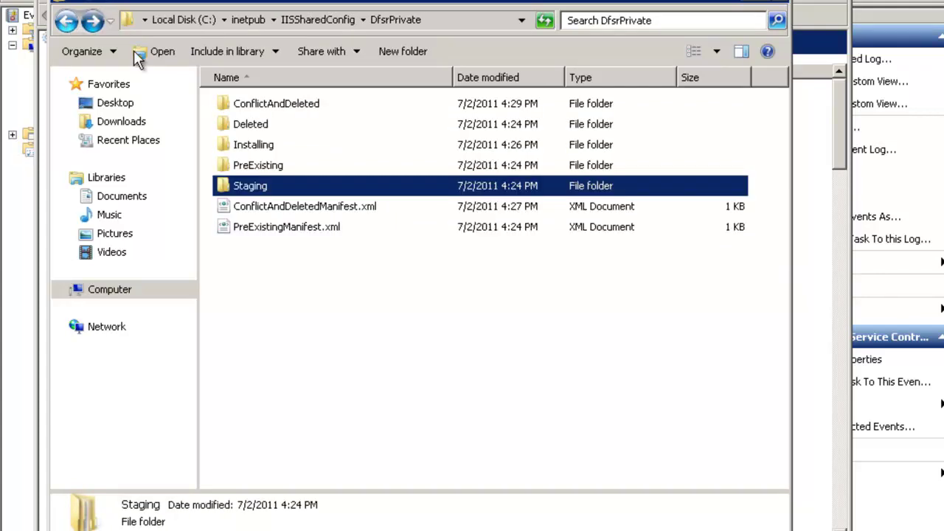
# Close the DfsrPrivate folder window and the Event Viewer to clear the desktop.
pyautogui.click(780, 5)
pyautogui.hotkey('alt', 'F4')
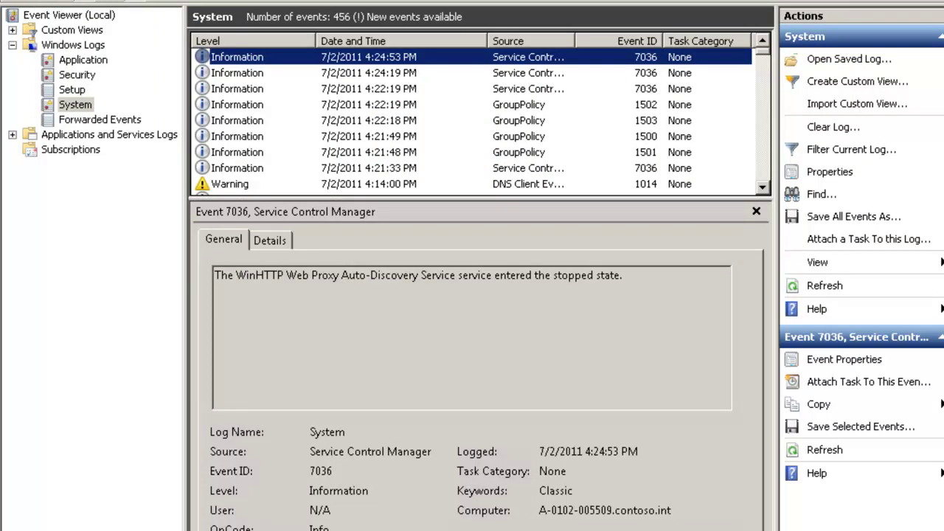
pyautogui.hotkey('alt', 'F4')
# Open DFS Management and display the memberships of the IIS Shared Config replication group.
pyautogui.press('super')
pyautogui.moveTo(312, 471)
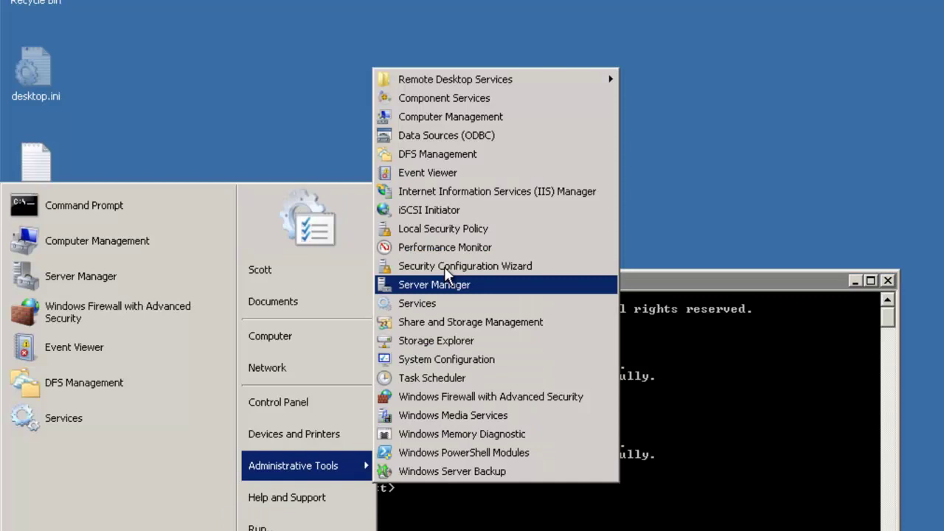
pyautogui.click(431, 155)
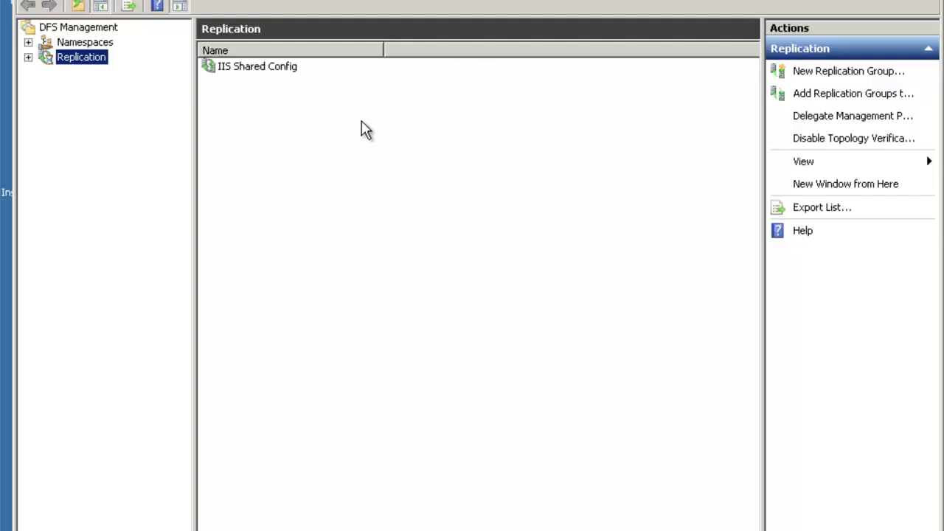
pyautogui.click(28, 57)
pyautogui.click(94, 73)
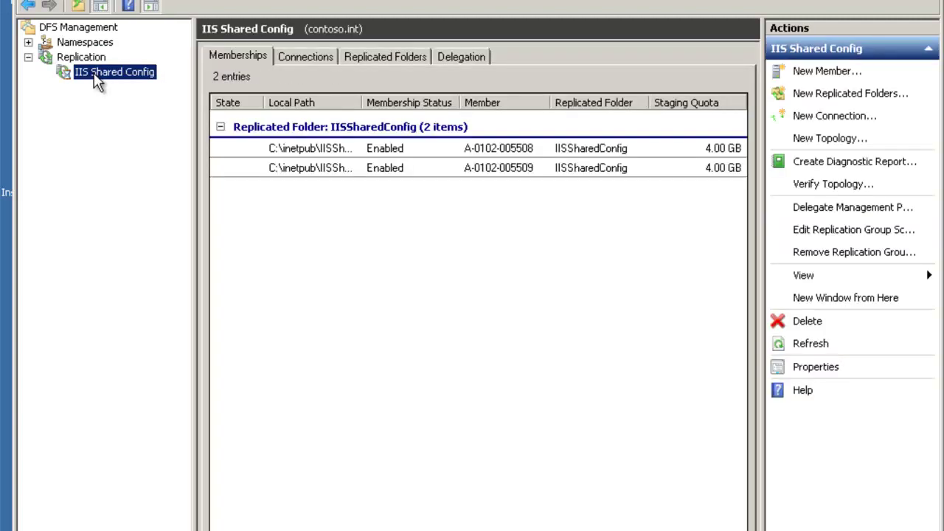